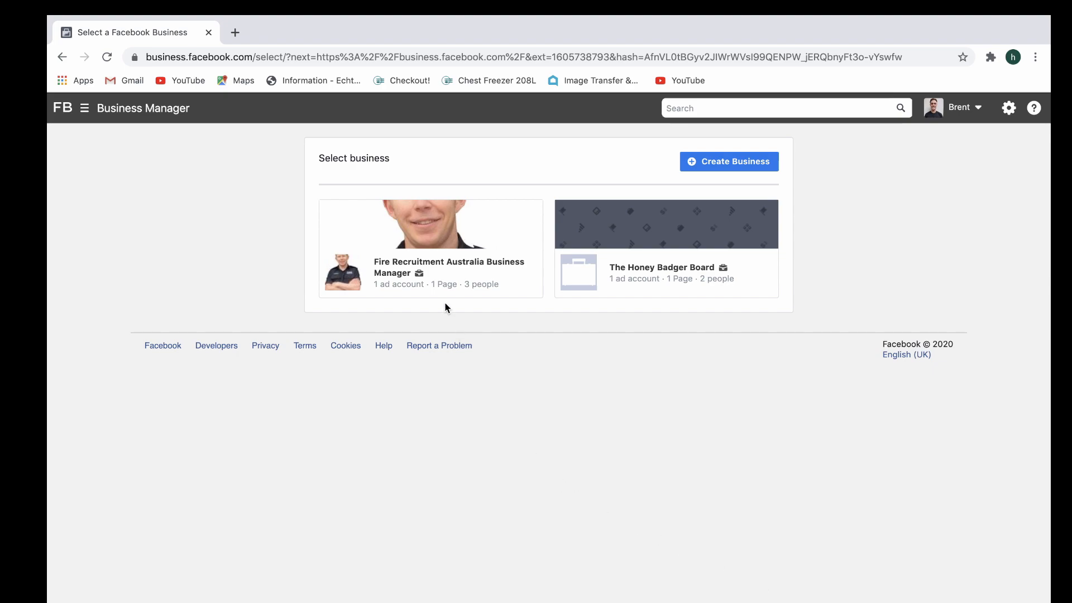
Open the business settings of Fire Recruitment Australia Business Manager and start inviting a new person.
click(441, 288)
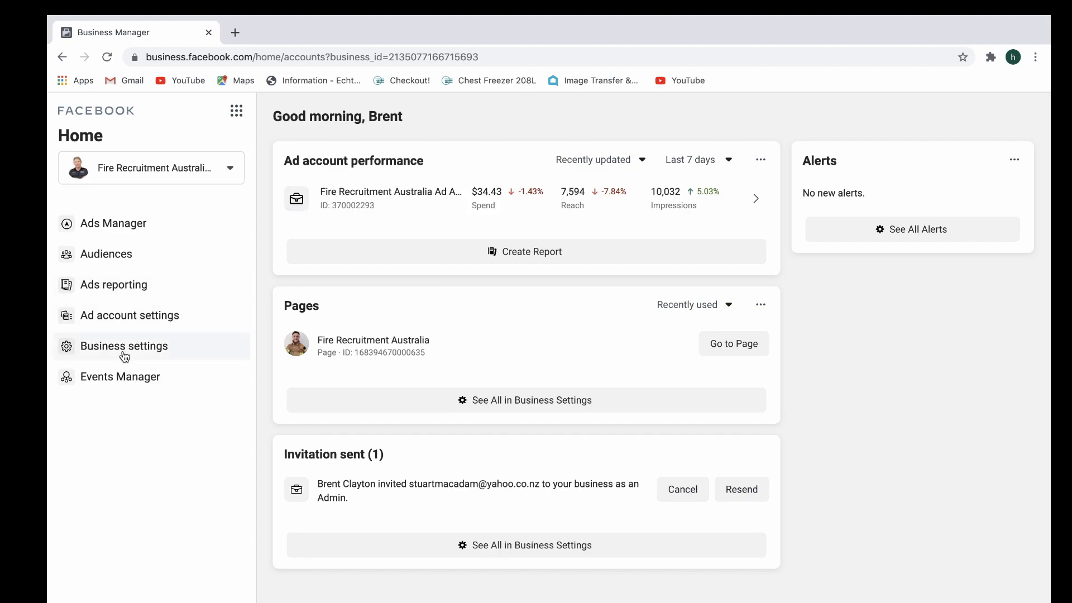
click(124, 357)
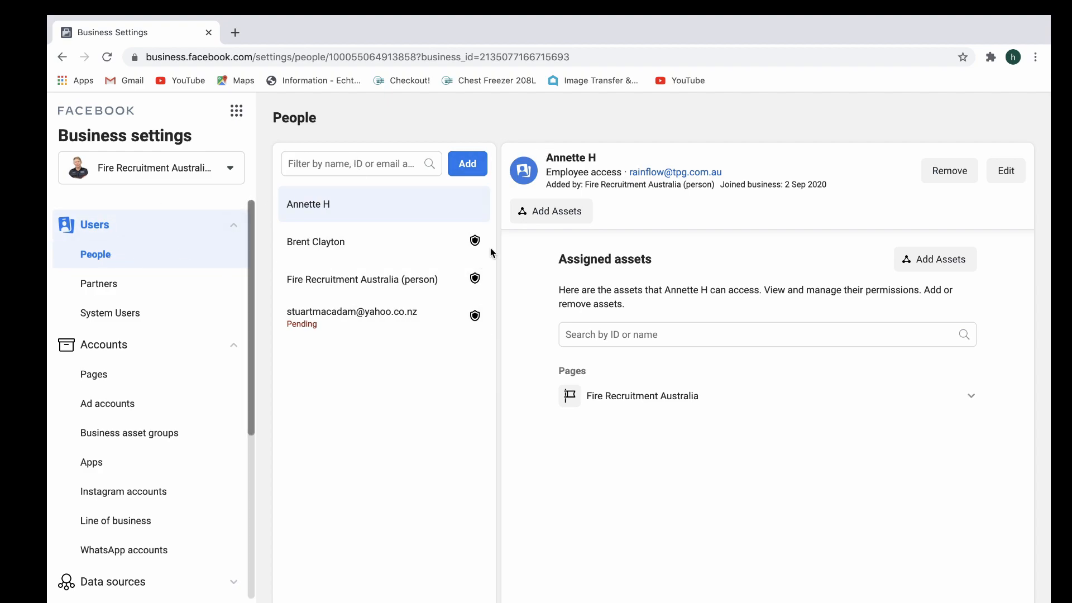
click(476, 169)
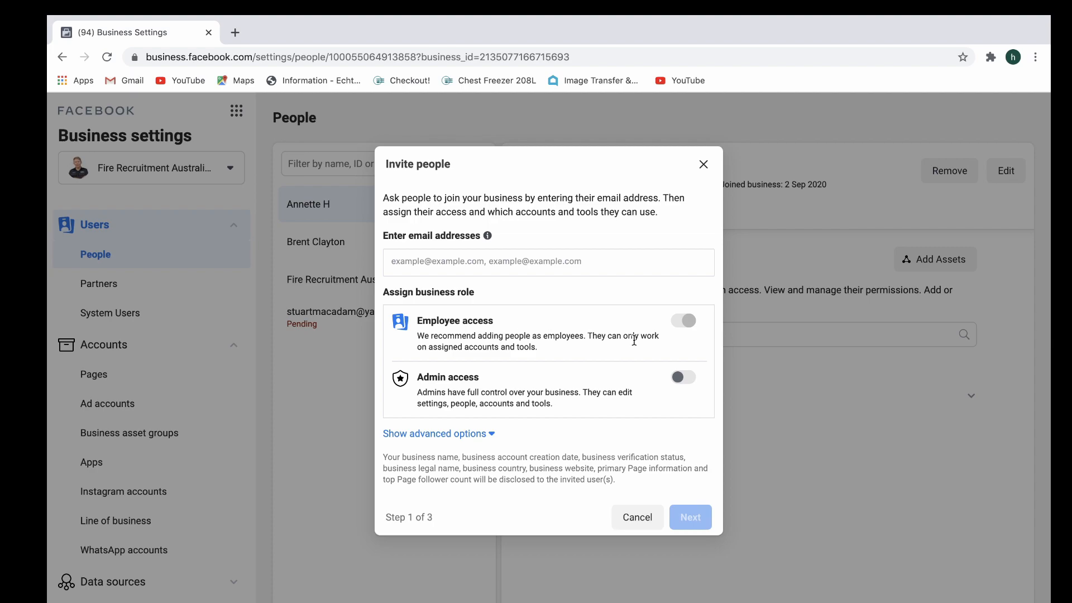
Give the invitee Admin access, enter their email address and continue to the asset assignment.
click(686, 377)
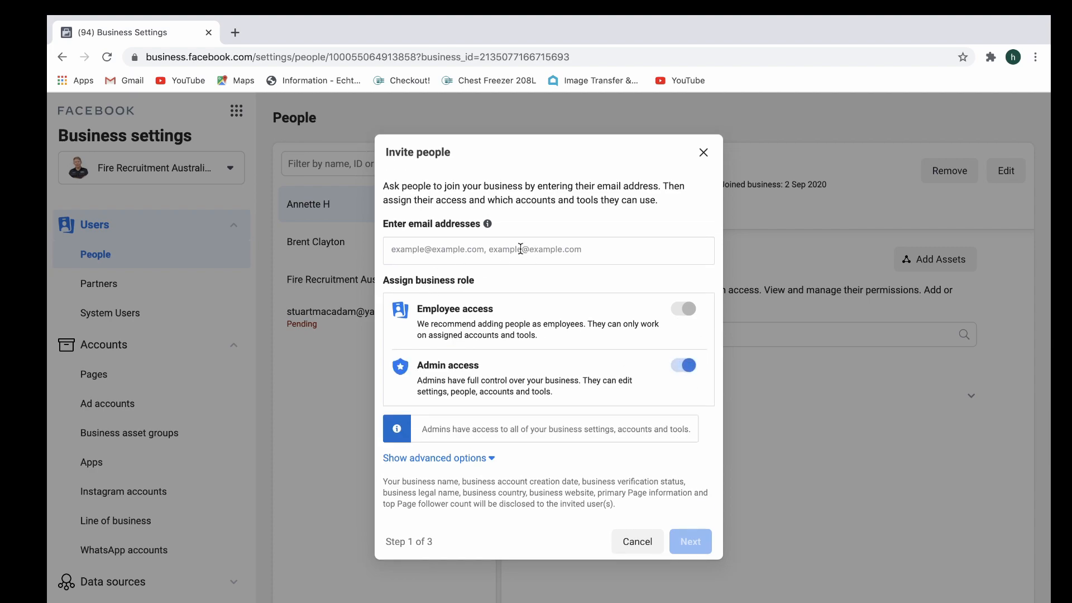
click(493, 248)
key(Return)
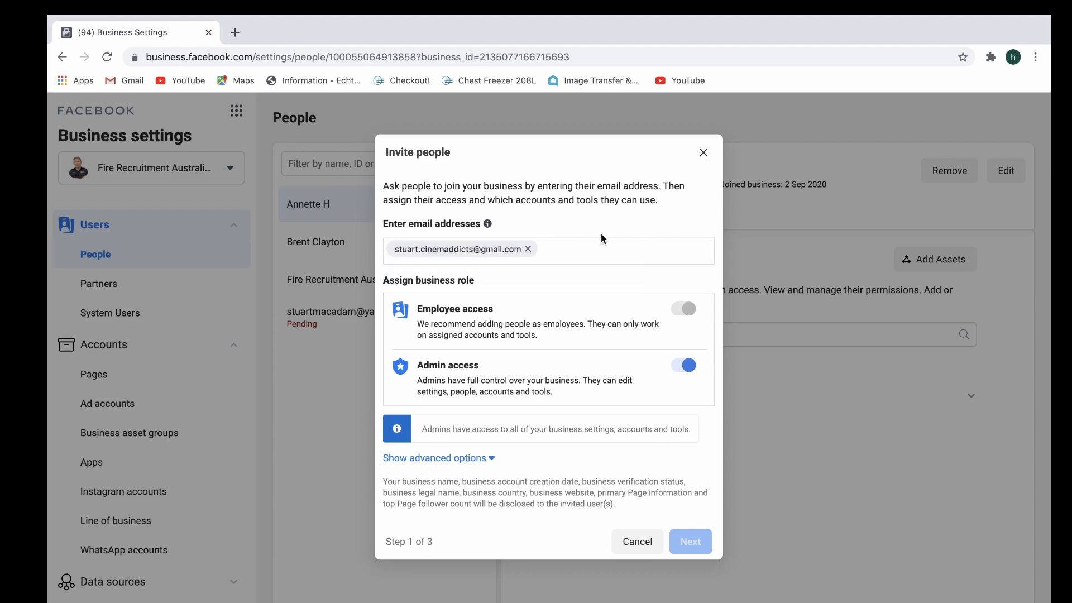
click(705, 552)
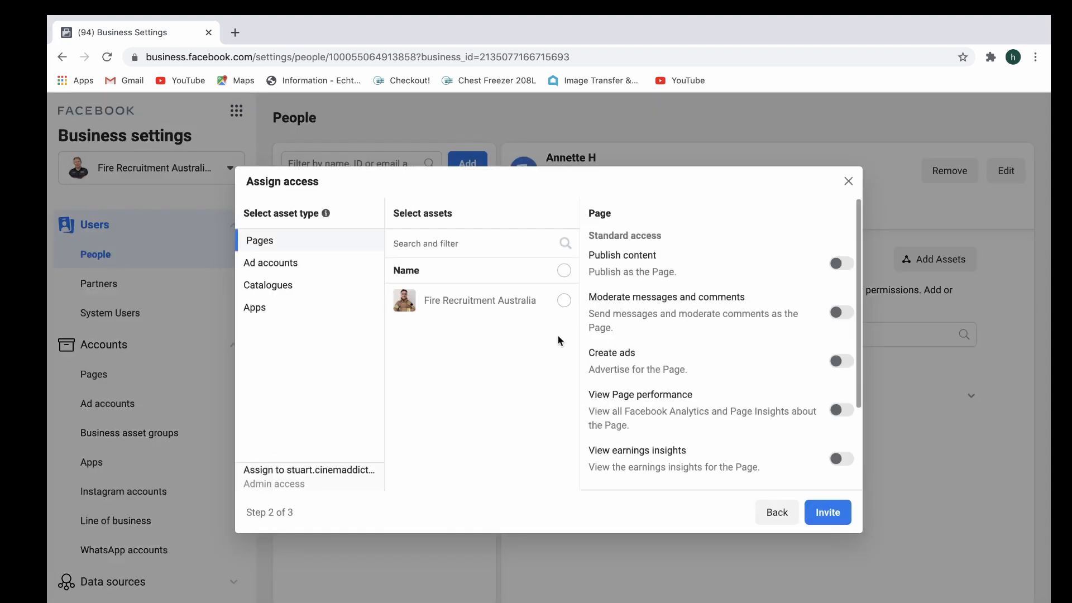
Assign the Fire Recruitment Australia page to the invitee with Manage Page permission.
click(564, 300)
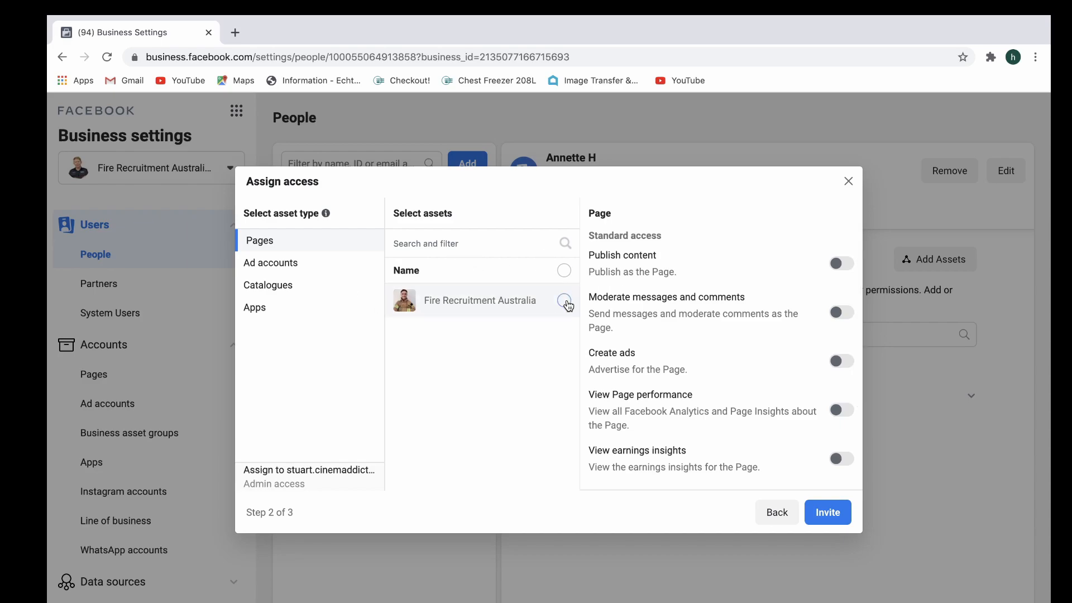
scroll(823, 444, down, 2)
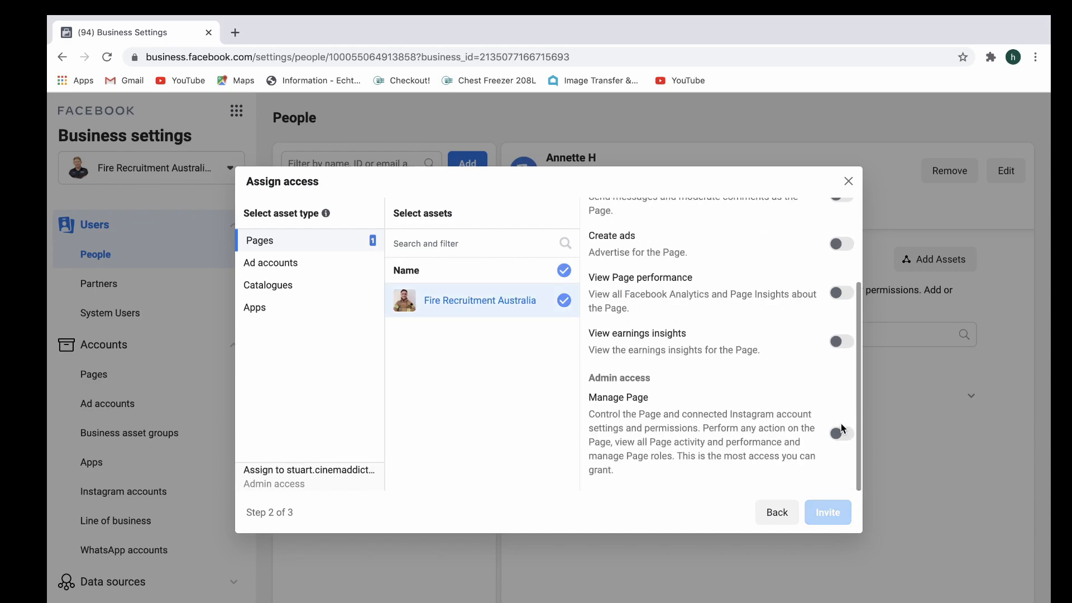
click(841, 431)
Assign the Fire Recruitment Australia Ad Account to the invitee with Manage ad account permission.
click(304, 263)
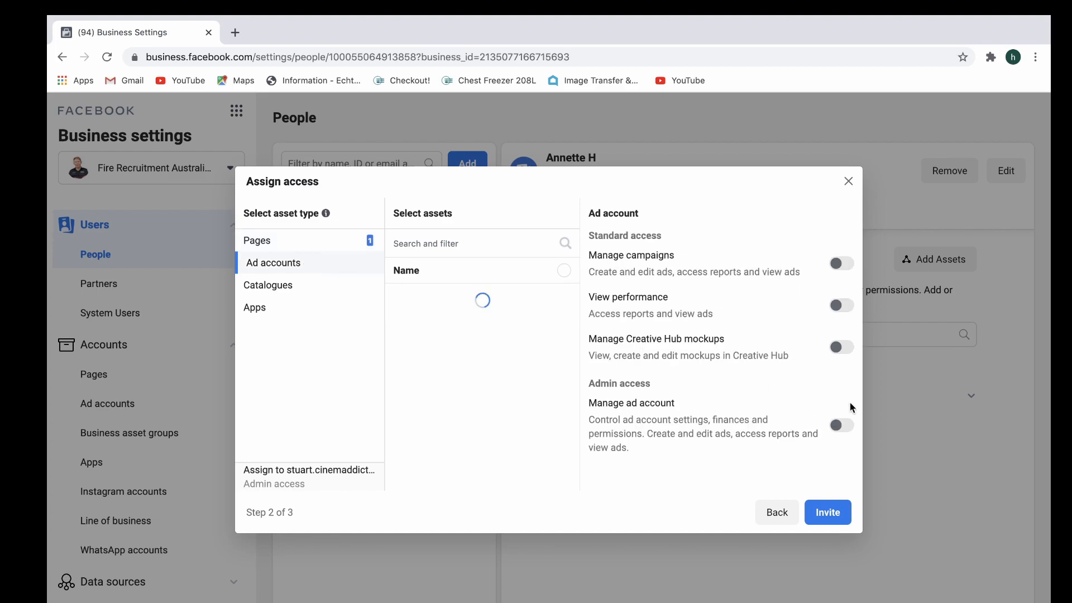
click(840, 427)
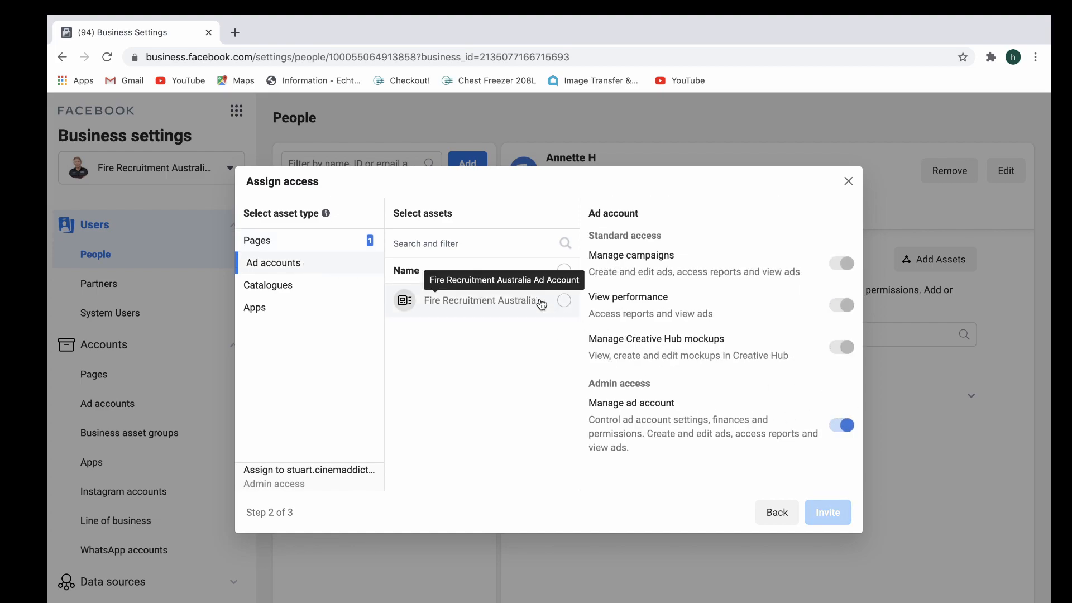
click(563, 299)
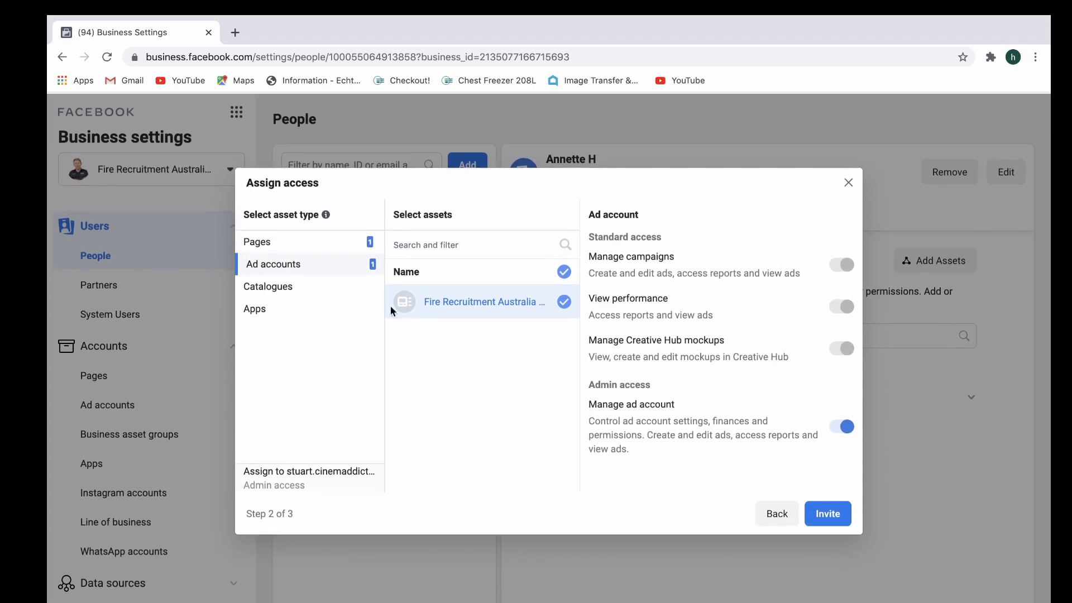
Review the page and ad account permissions, send the invitation and finish the invite dialog.
click(294, 250)
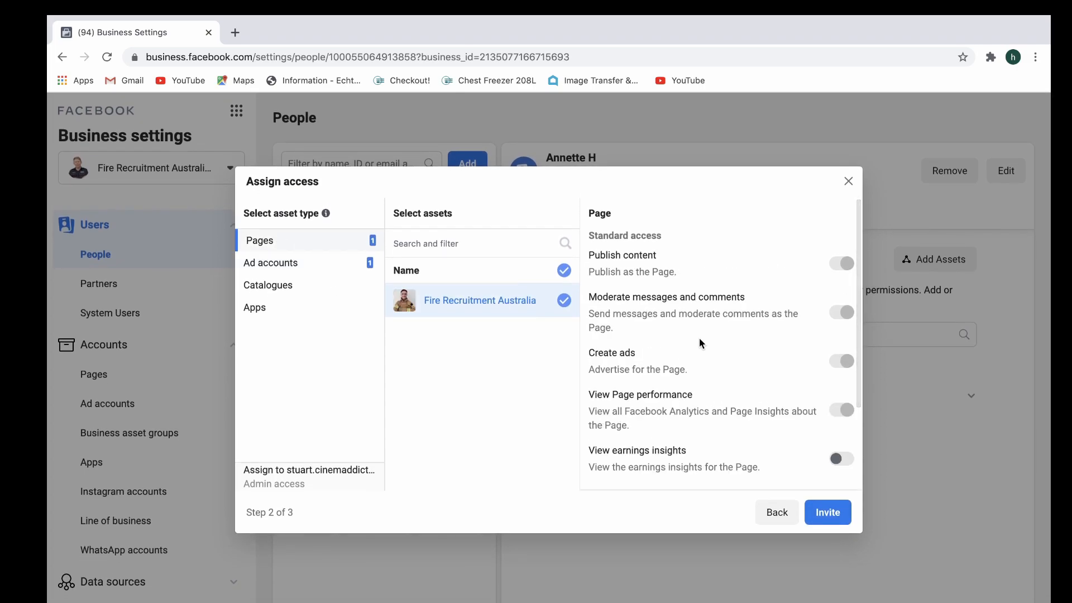
scroll(720, 357, down, 2)
click(308, 261)
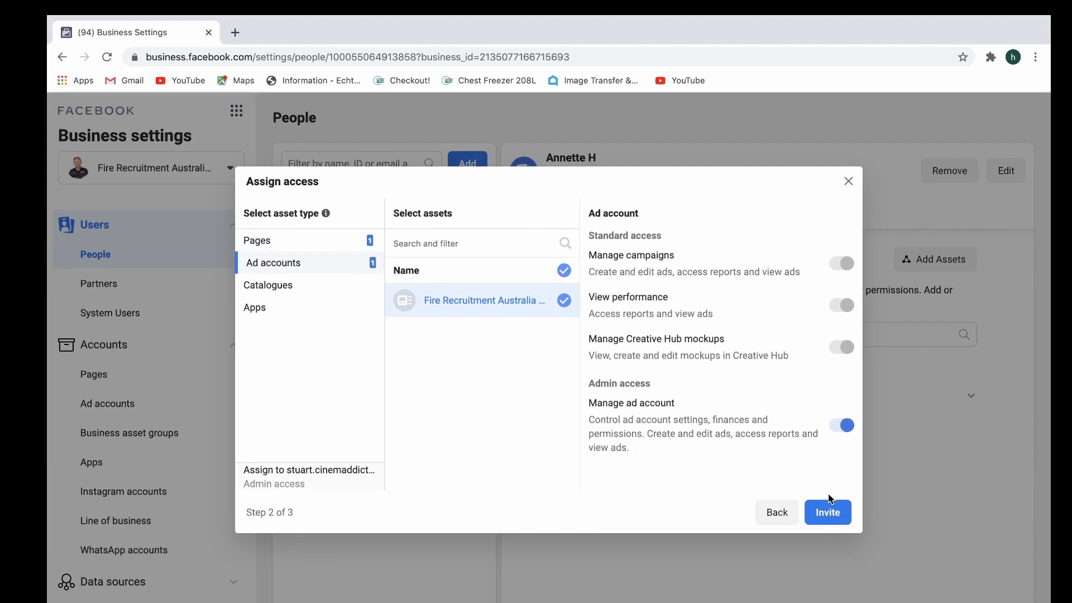
click(826, 509)
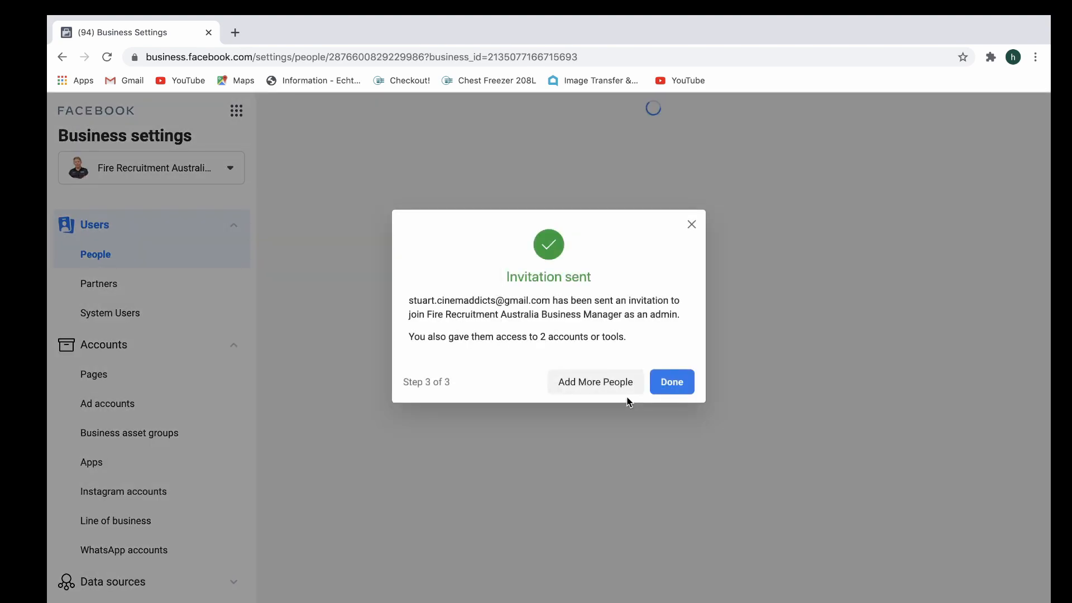
click(679, 385)
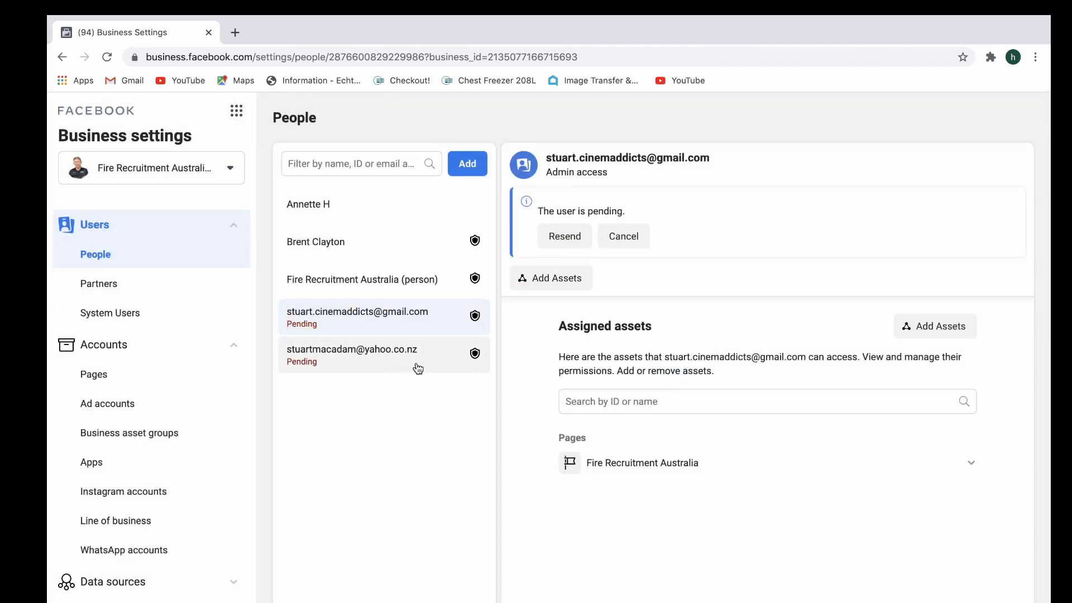
Check the assets assigned to the other pending admin and open the business's ad accounts.
click(395, 350)
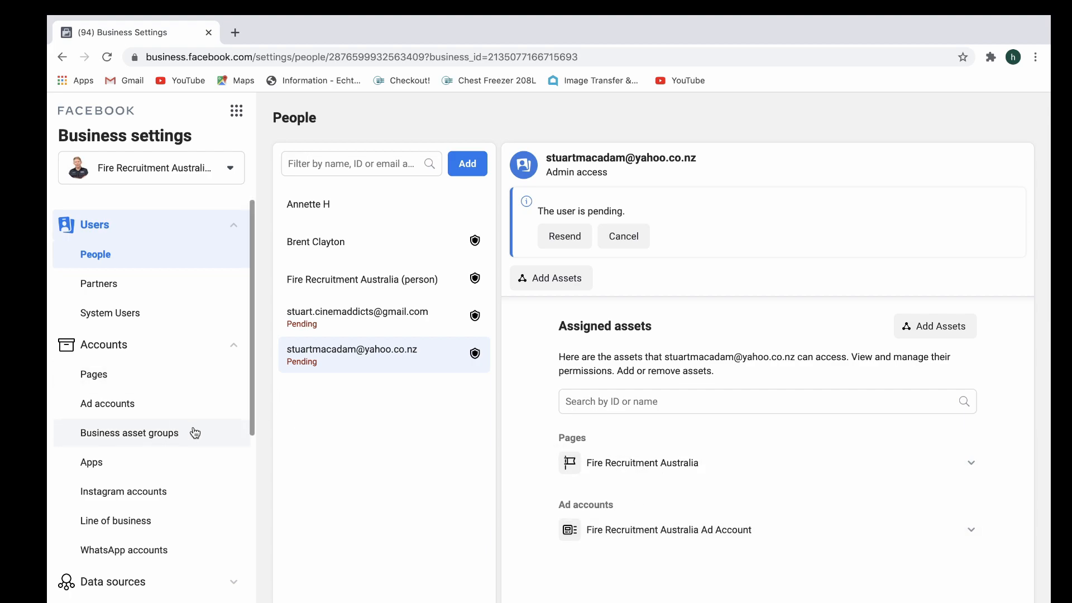
scroll(193, 433, down, 3)
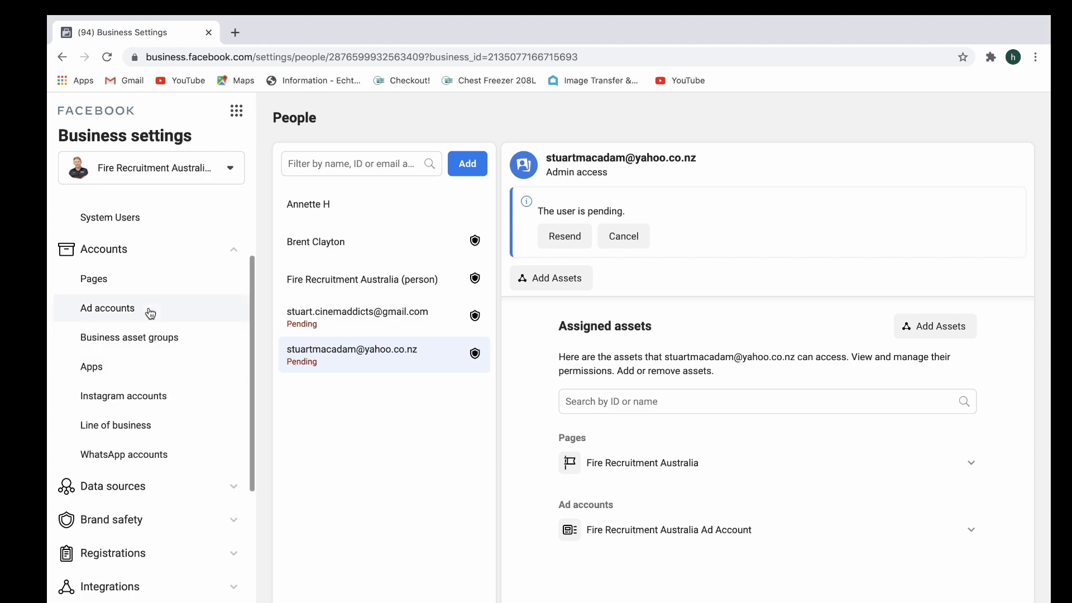
click(149, 313)
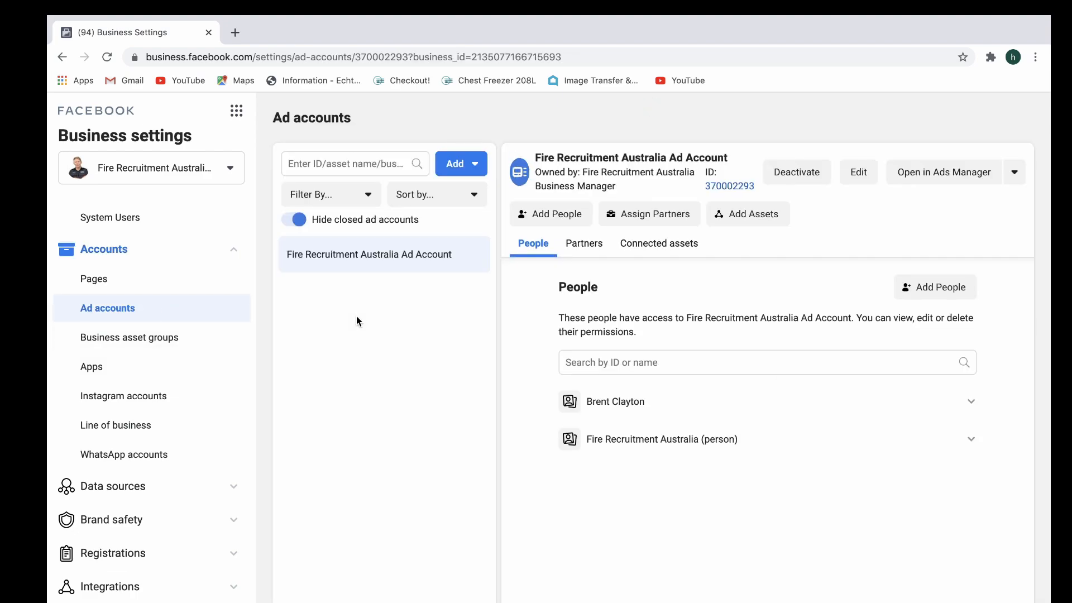
View the form for creating a new ad account and close it without creating one.
click(455, 168)
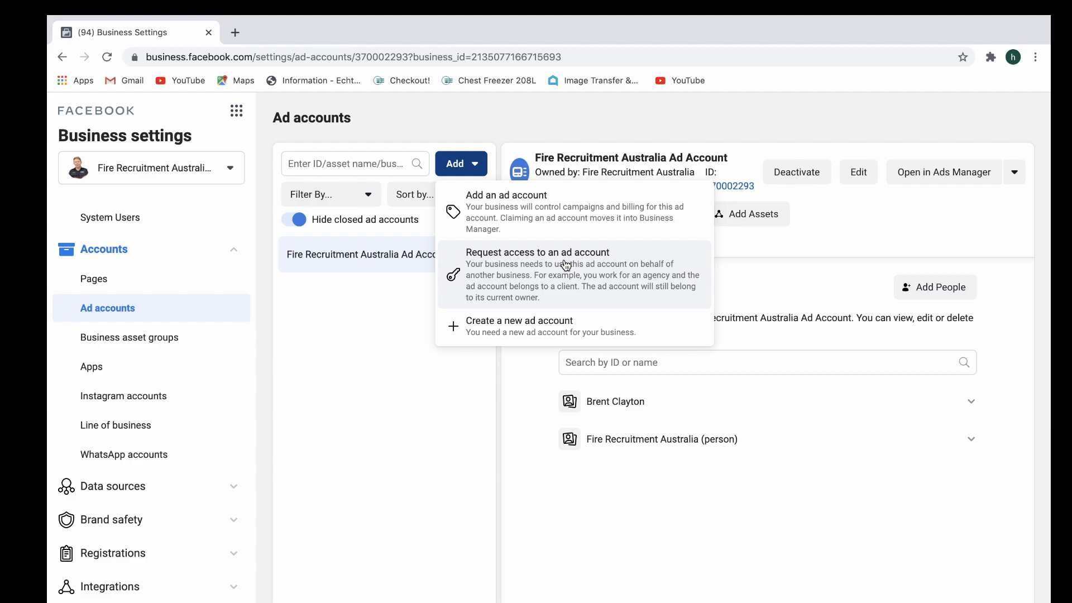
click(533, 328)
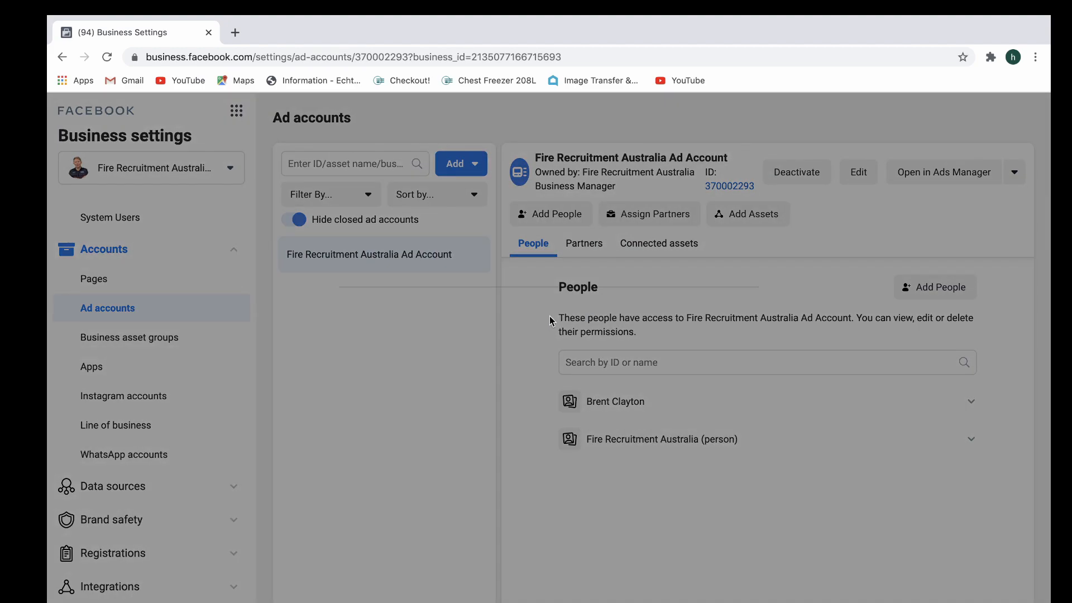
click(532, 356)
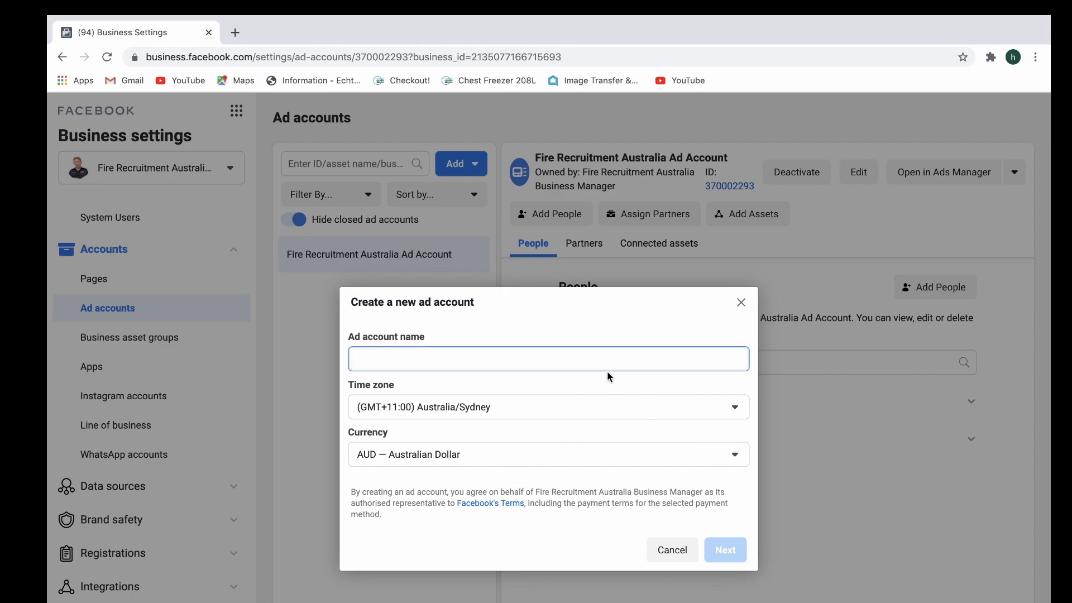
click(740, 302)
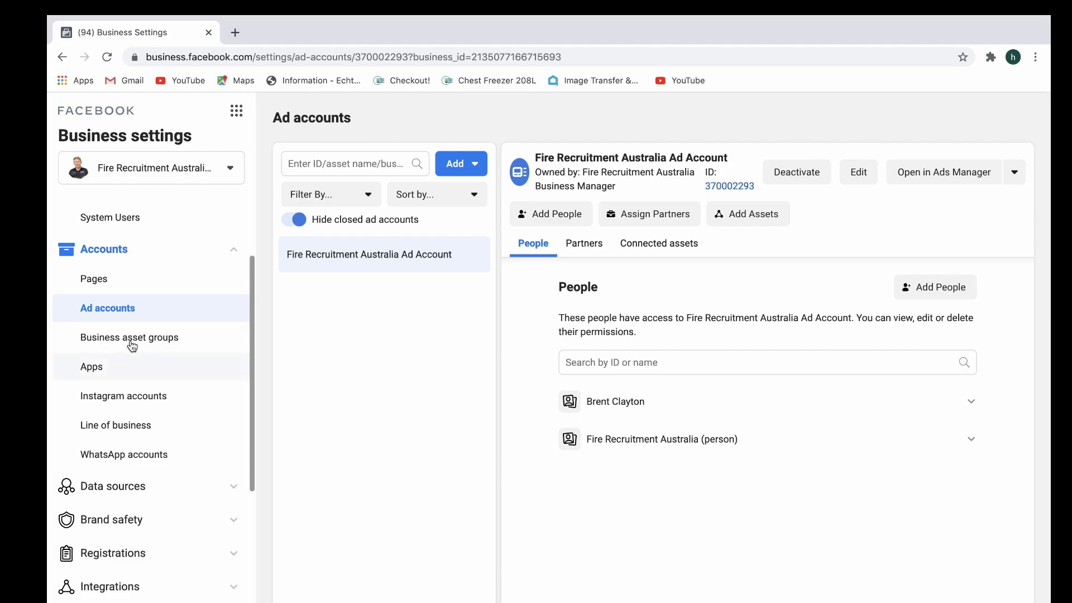
Open the Pixels page among the business's data sources.
scroll(213, 346, down, 3)
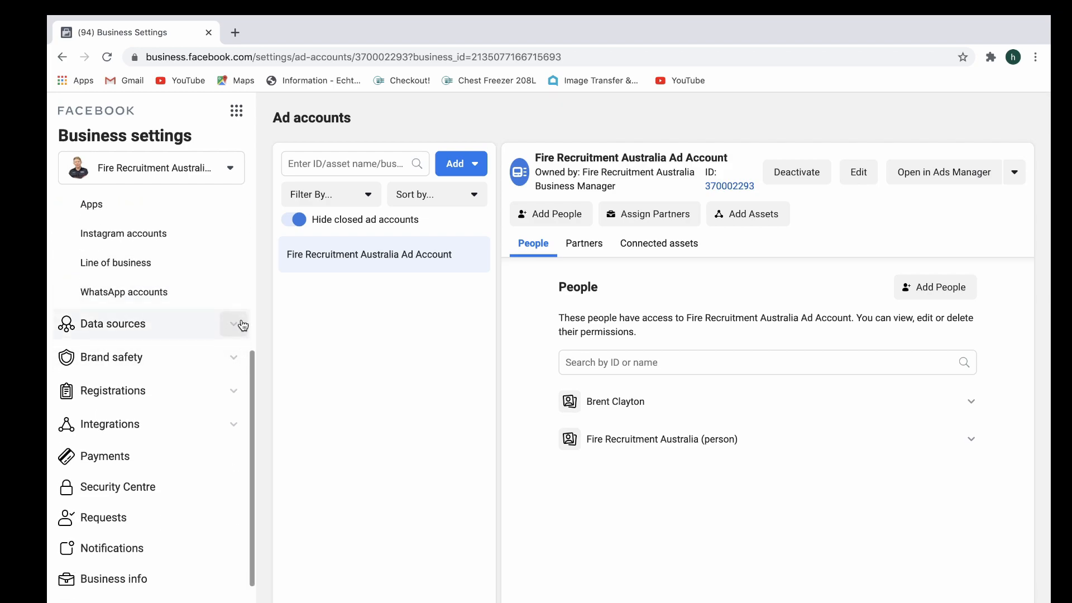
click(243, 326)
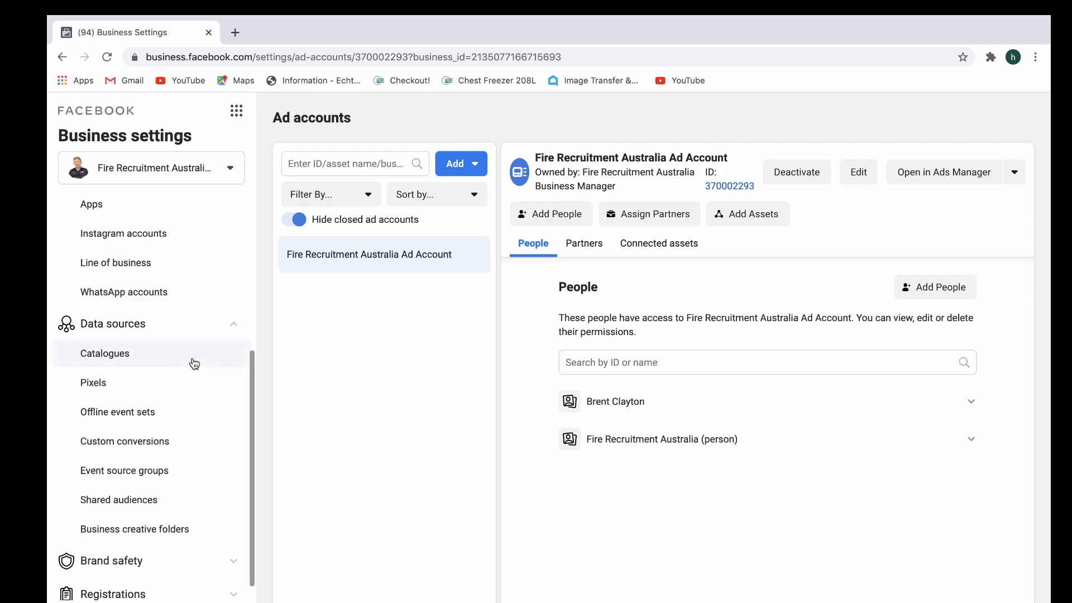
click(127, 380)
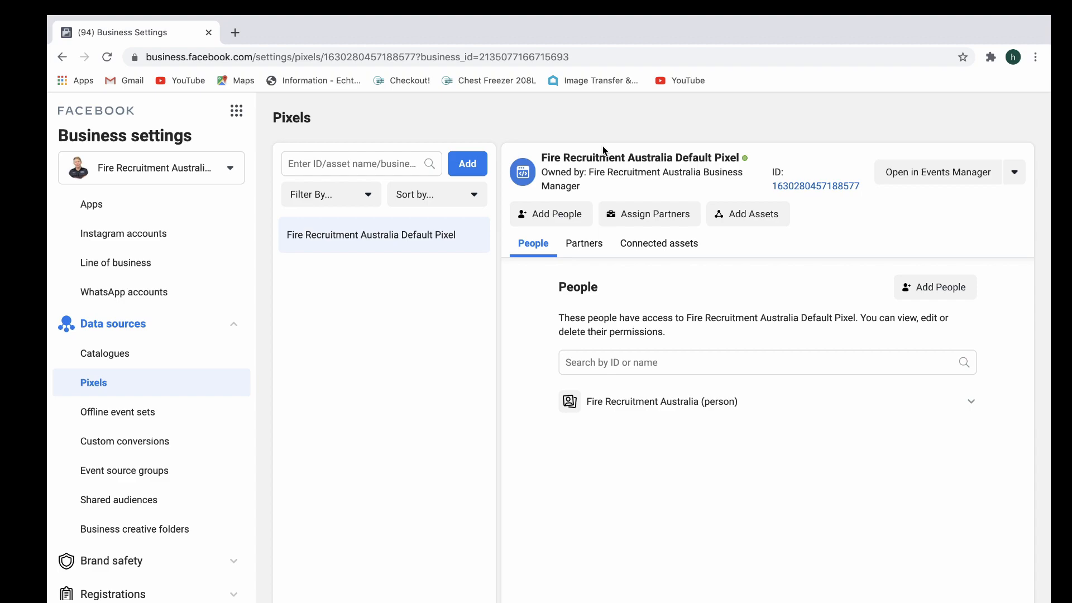
Search the web in a new browser tab for "firefighter interview pass australia" and browse the results.
click(235, 33)
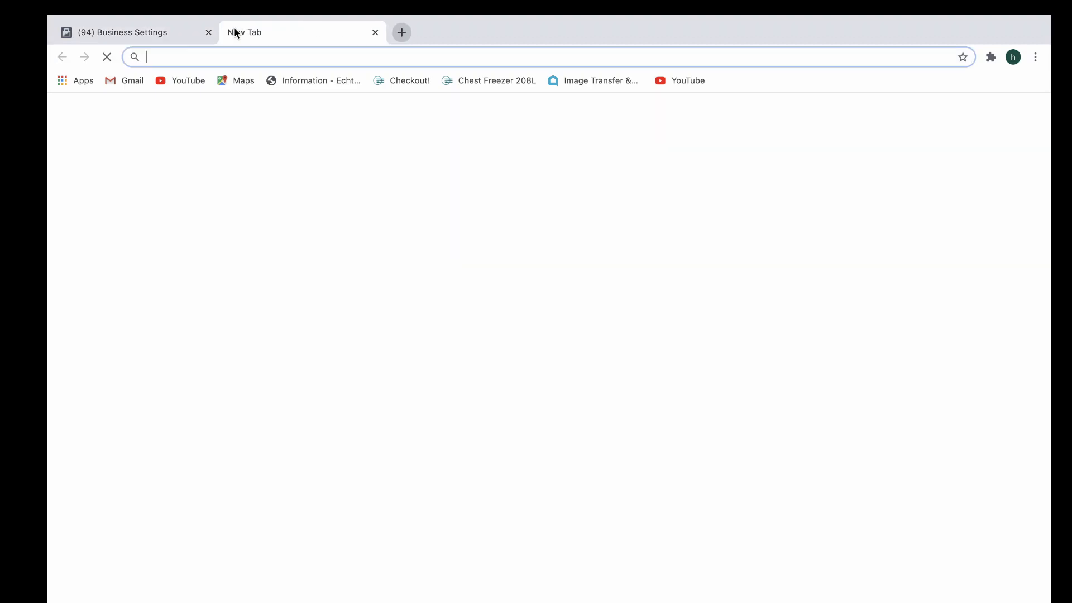
text(fire)
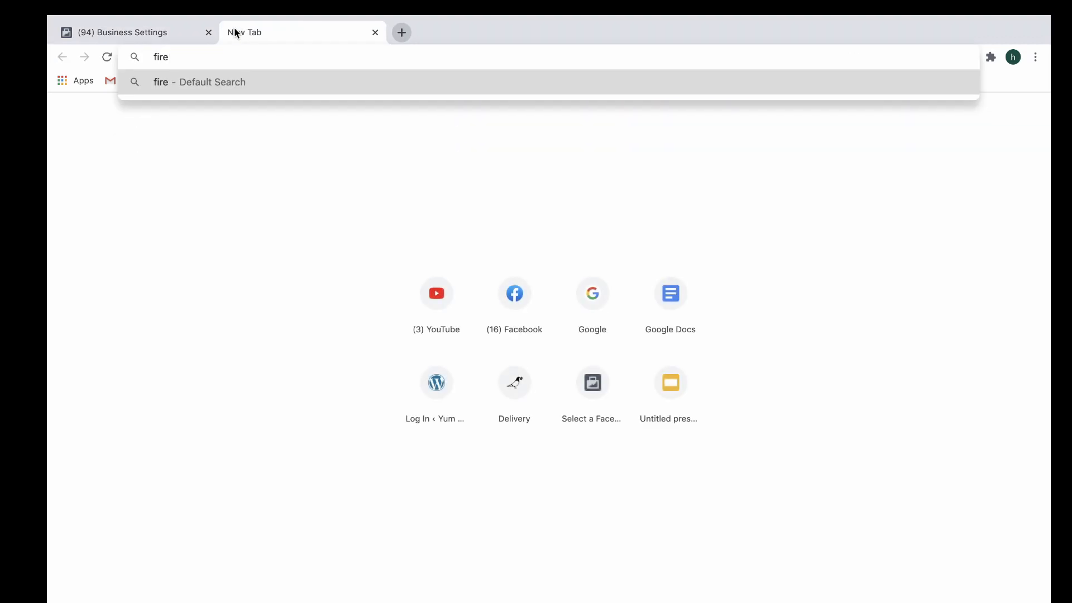
key(BackSpace)
key(BackSpace)
key(BackSpace)
key(BackSpace)
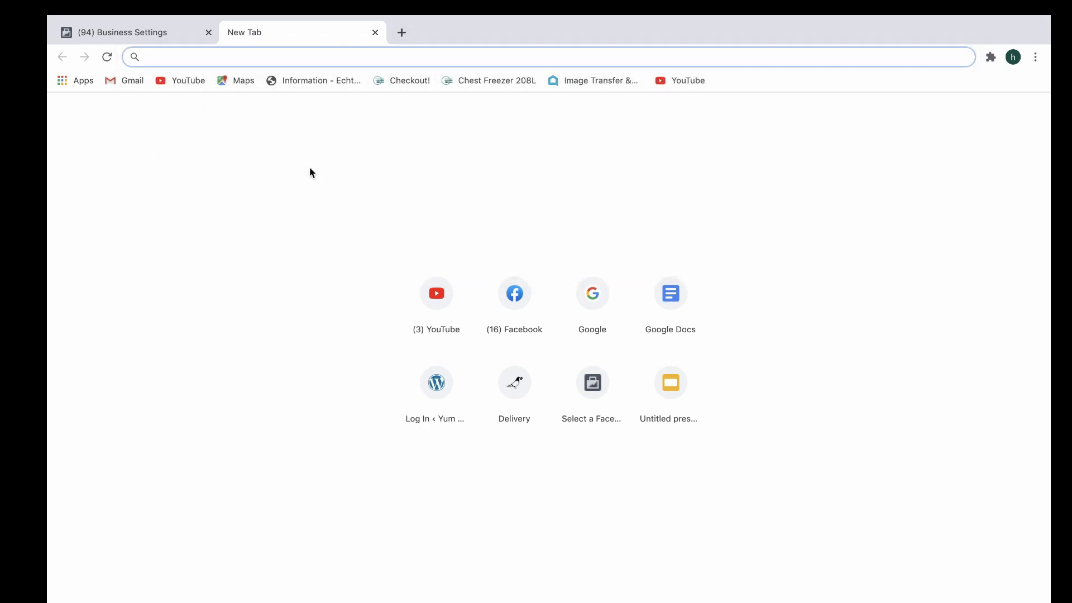
text(firefighter fitness)
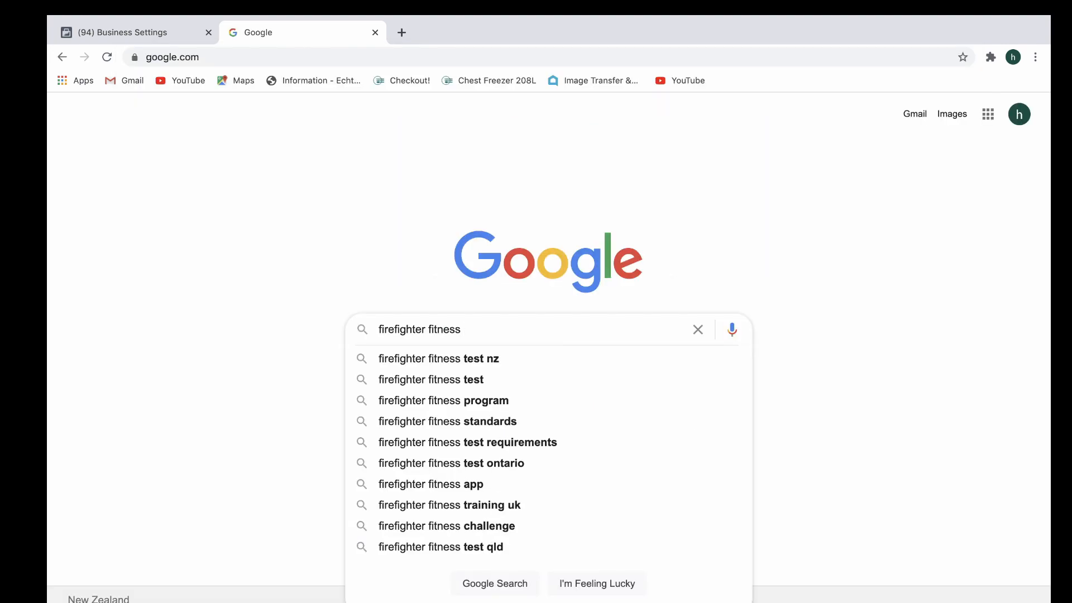
key(BackSpace)
key(BackSpace)
key(BackSpace)
key(BackSpace)
key(BackSpace)
key(BackSpace)
key(BackSpace)
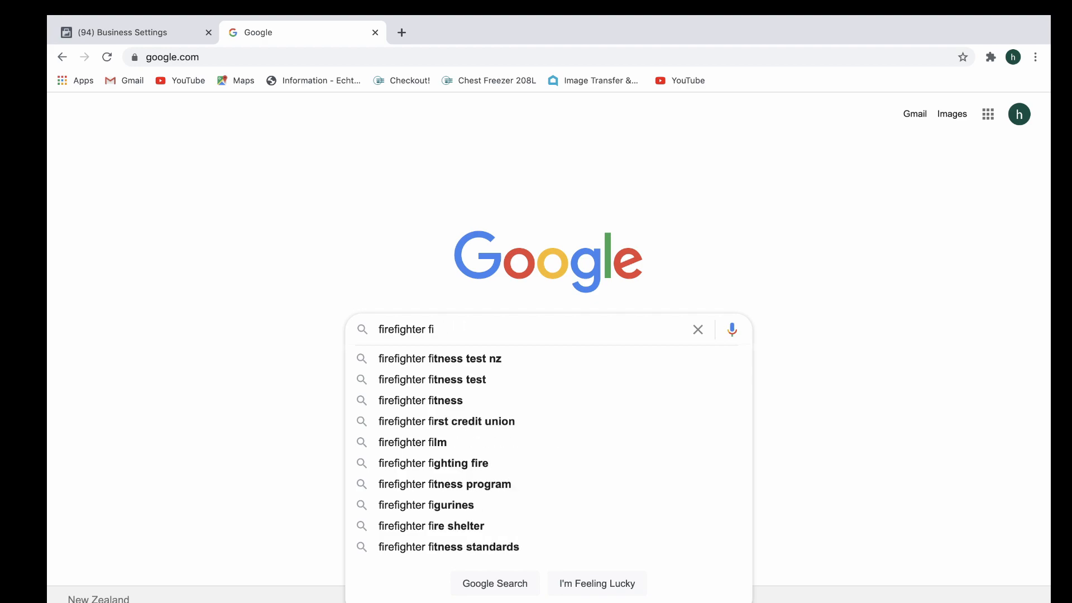
text(interview )
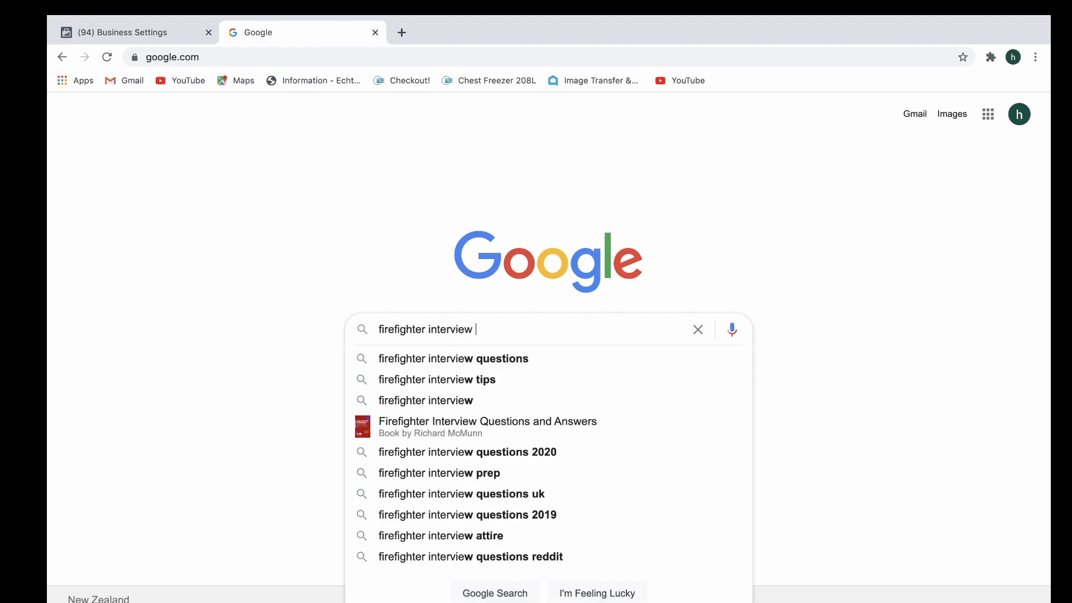
text(pass australia br)
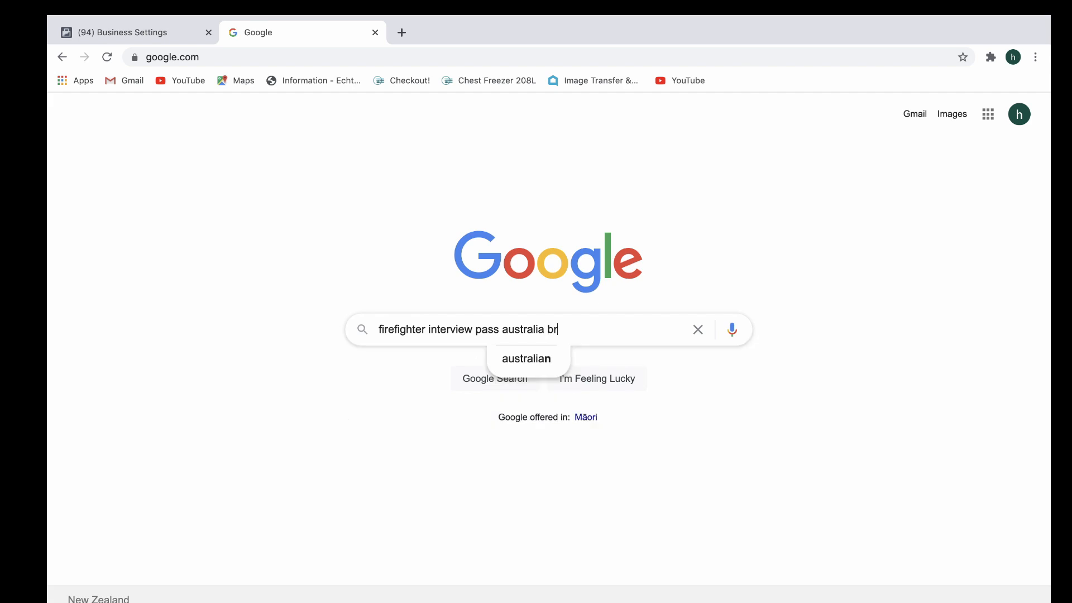
key(Return)
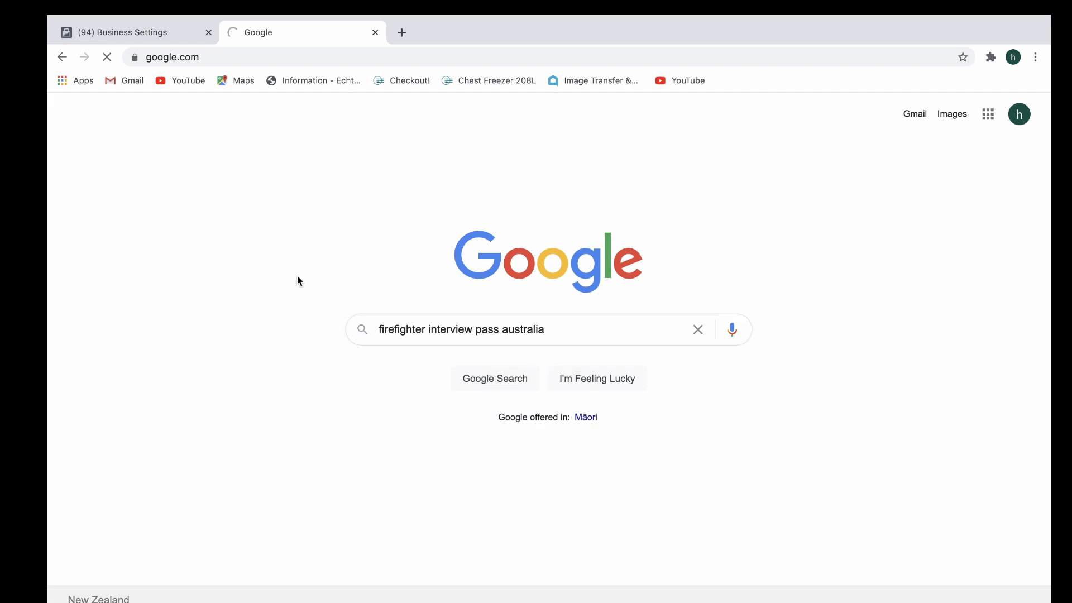
scroll(419, 255, down, 1)
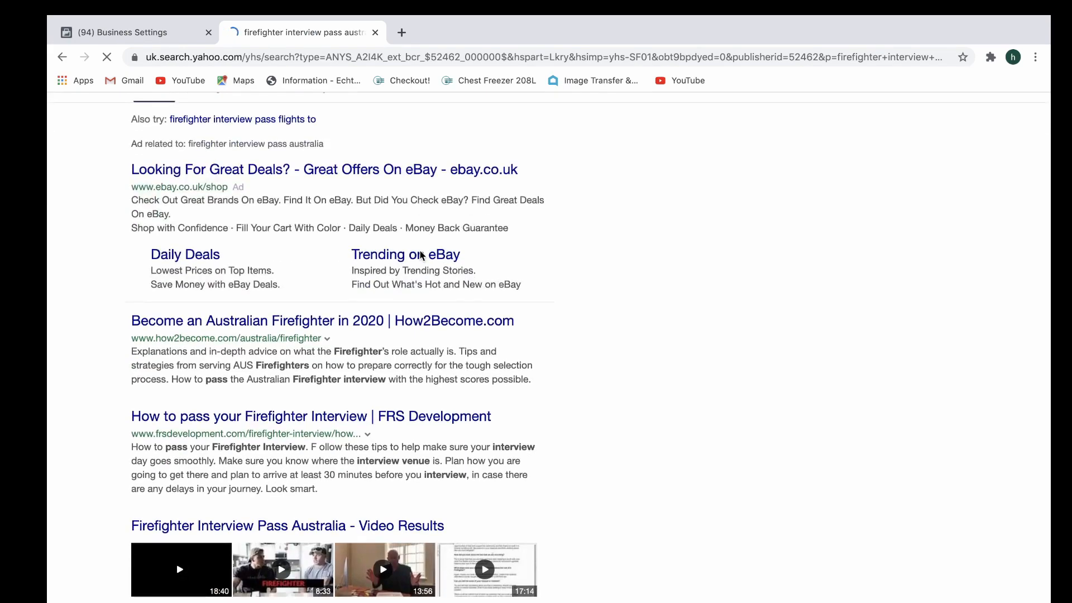
scroll(420, 255, down, 10)
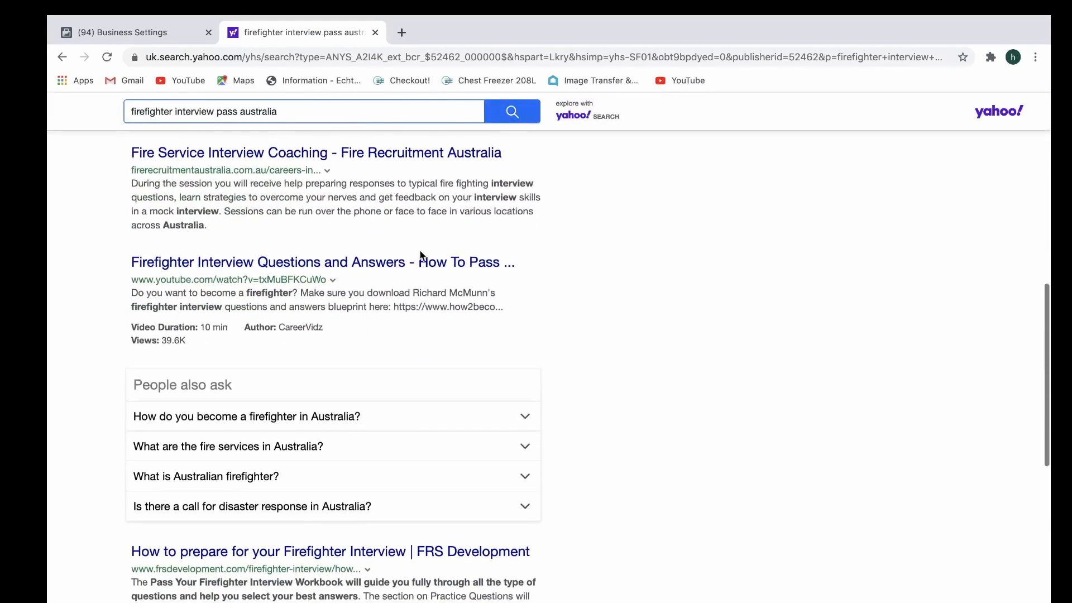
Open the Fire Service Interview Coaching result, copy the site's base address, and return to Business Settings.
click(287, 162)
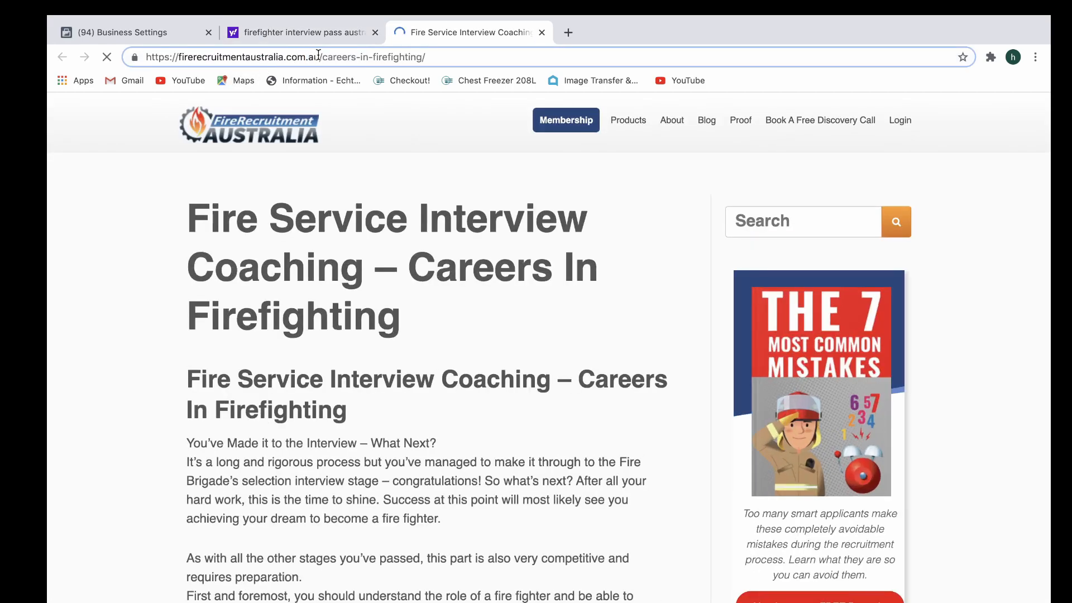
drag(322, 57, 106, 59)
key(ctrl+c)
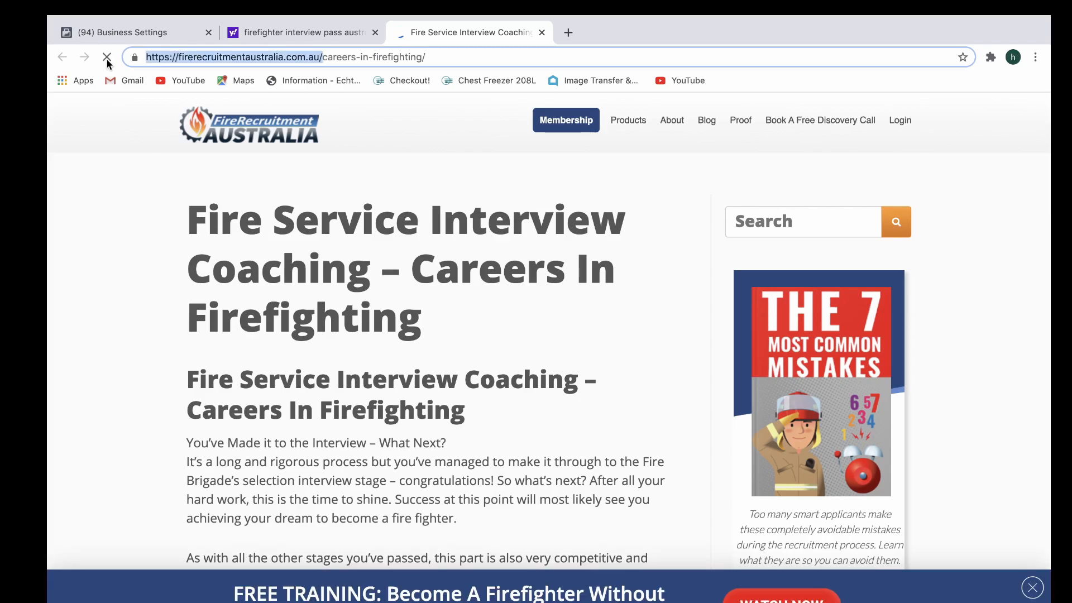
click(125, 28)
click(472, 173)
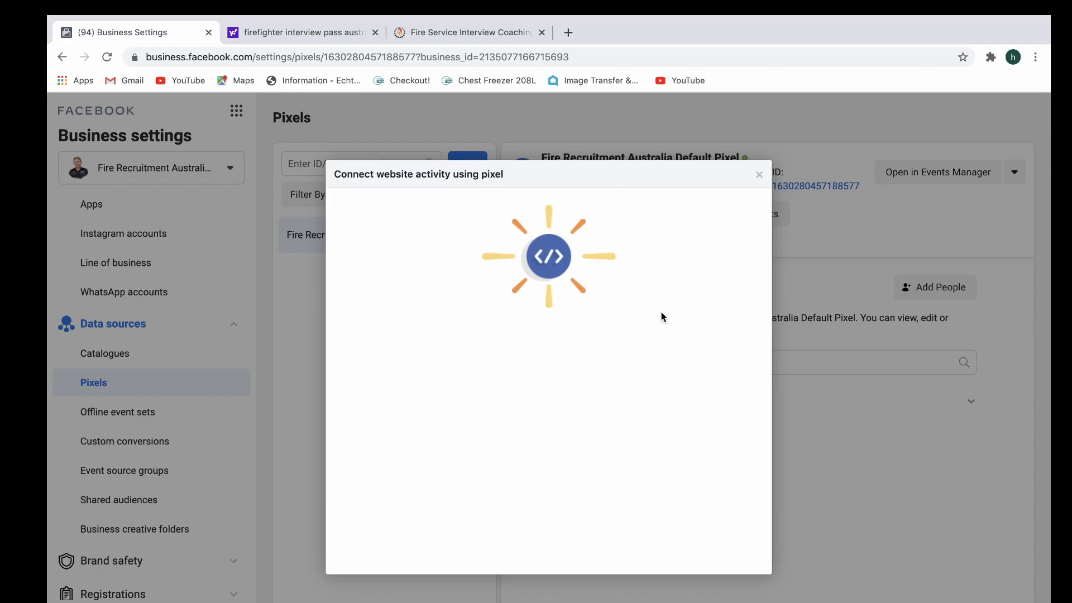
click(529, 490)
key(ctrl+v)
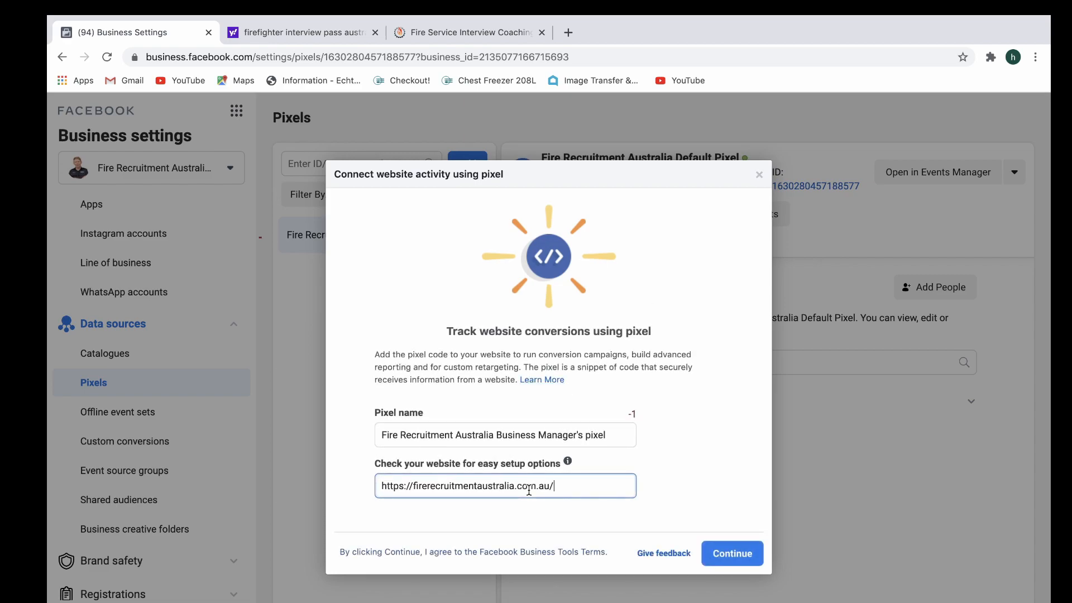
click(745, 562)
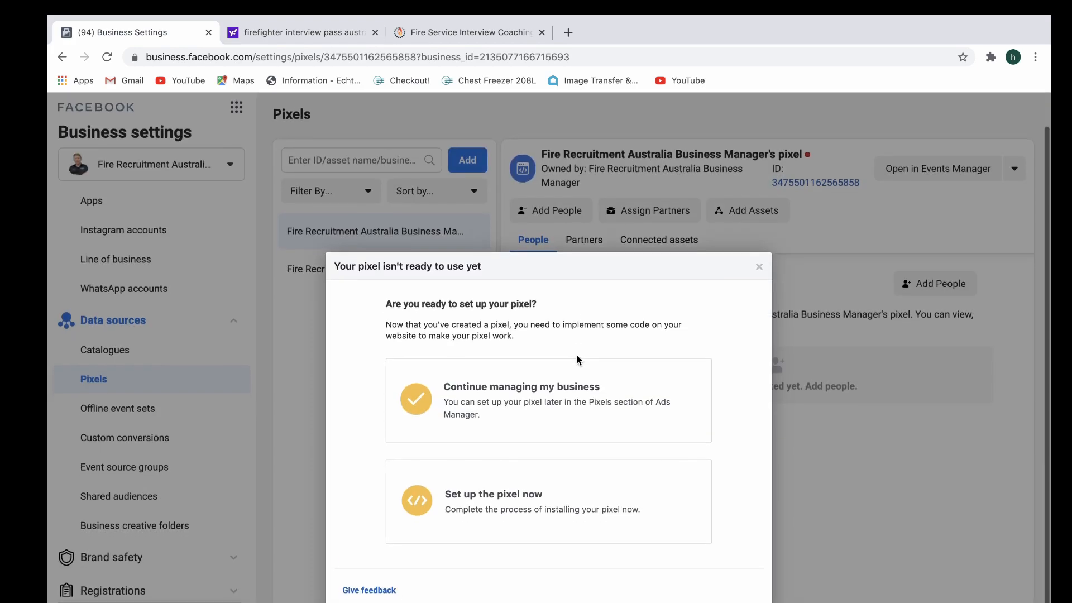
View the installation options for the new pixel and close them without setting it up.
click(586, 524)
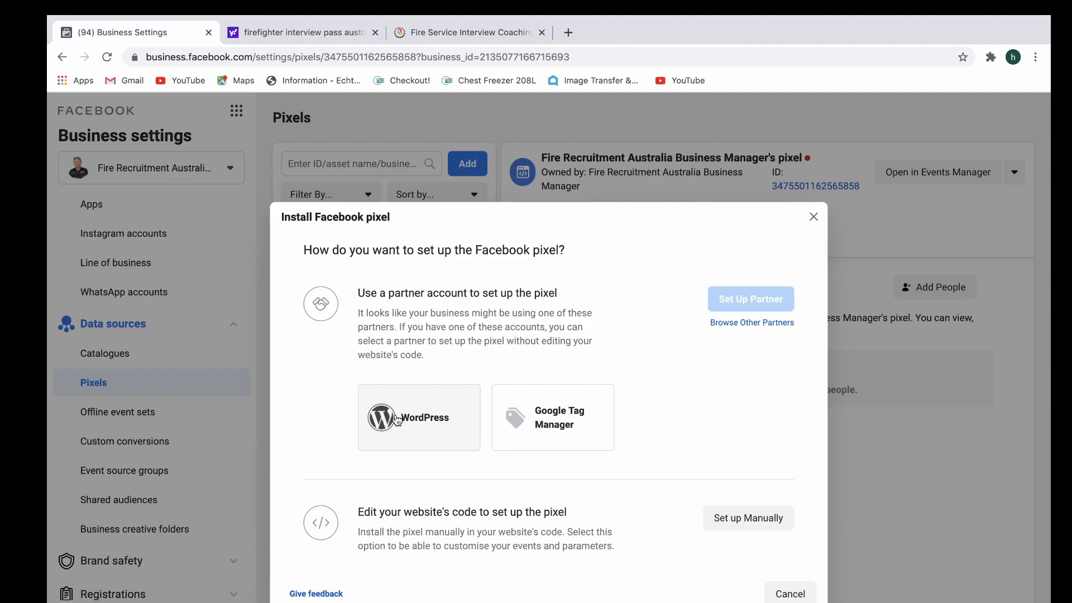
click(813, 218)
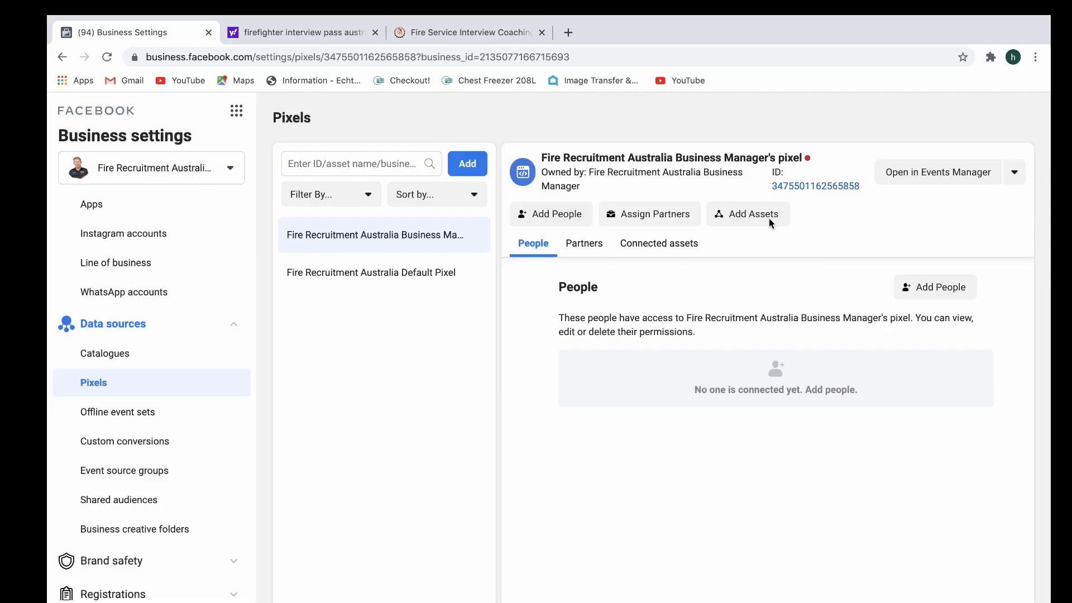
Look through the offline event sets and custom conversions, and view the form for adding a custom conversion without adding one.
scroll(93, 383, down, 3)
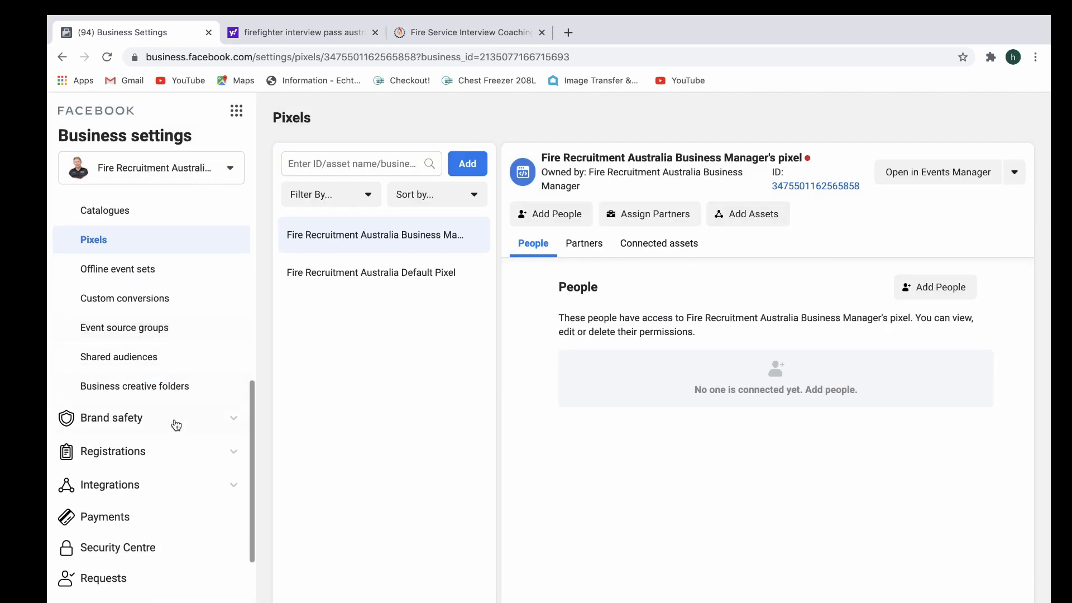
click(179, 279)
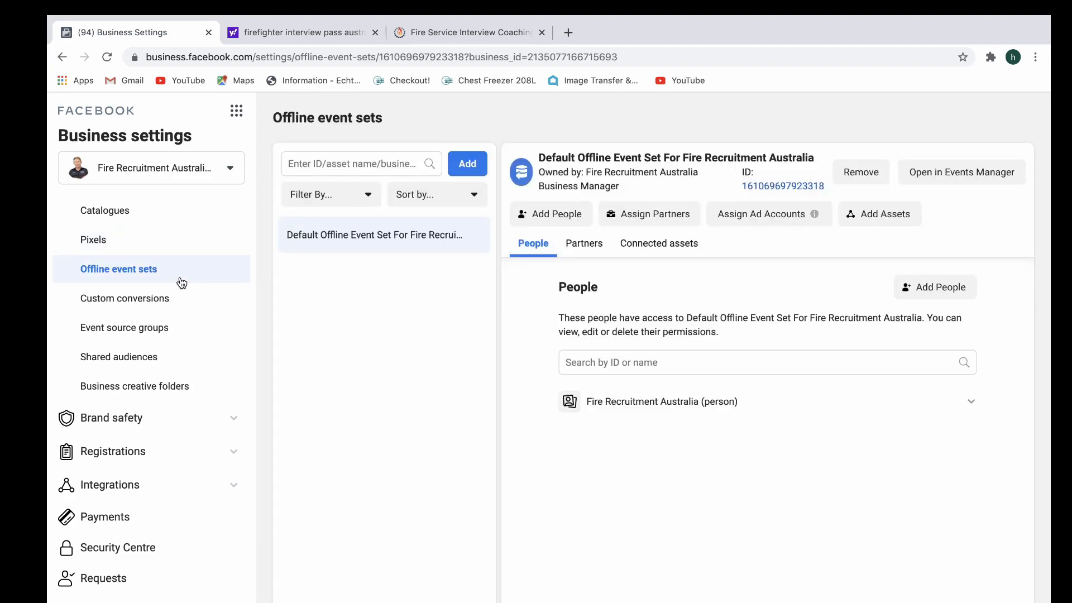
click(184, 304)
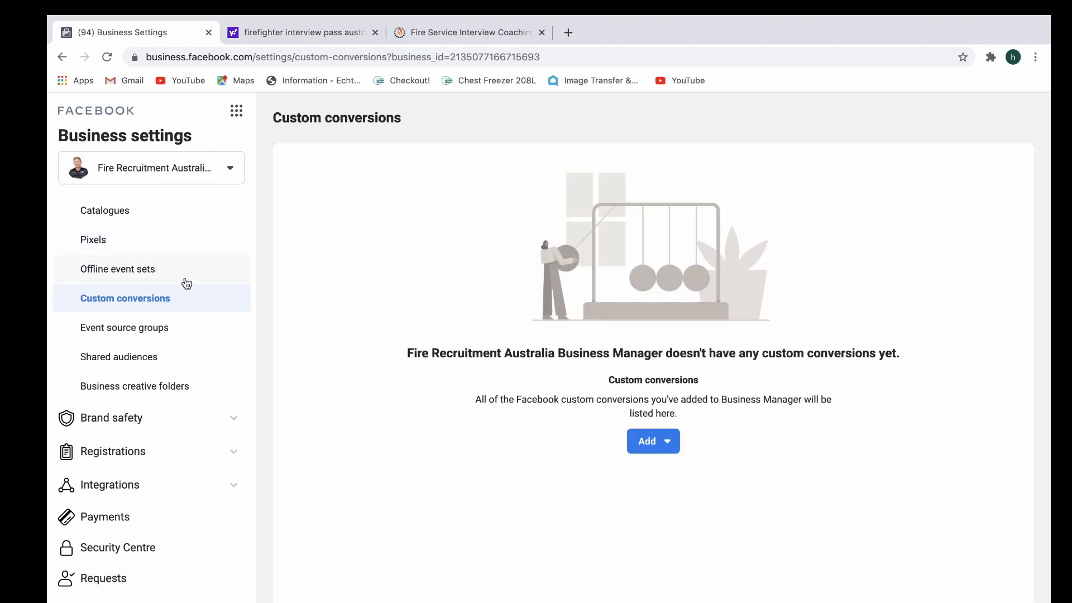
click(666, 443)
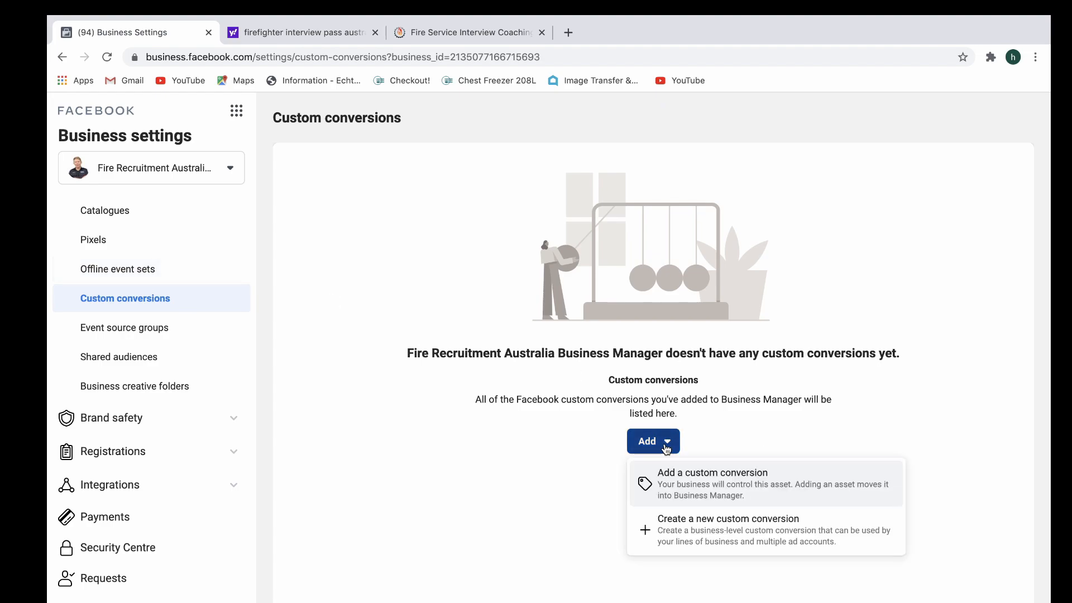
click(716, 484)
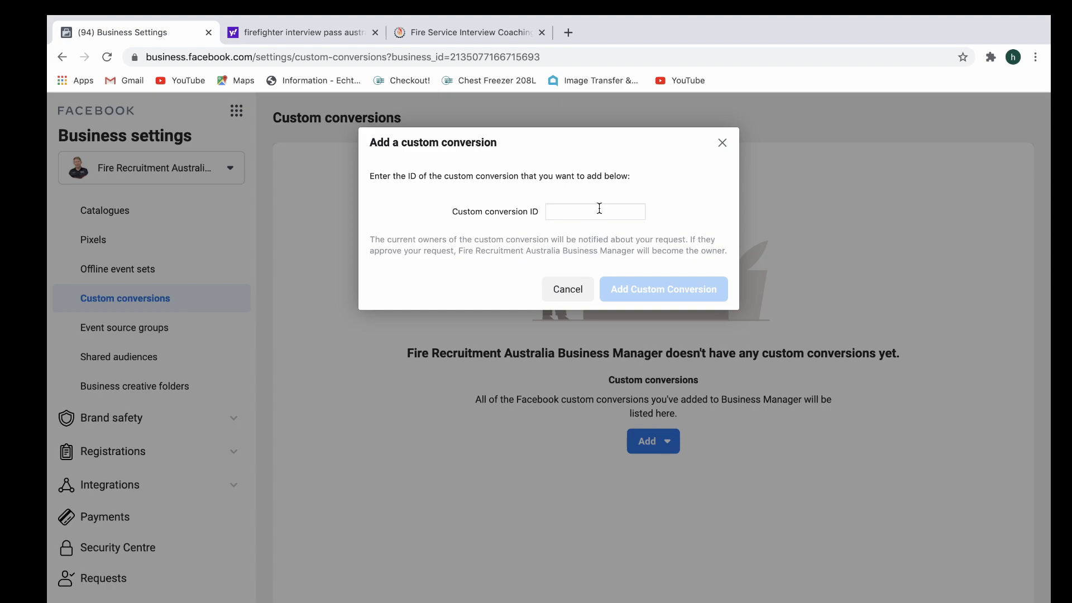
click(723, 145)
Start a new offline event set and accept the Facebook Business Tools Terms.
click(162, 272)
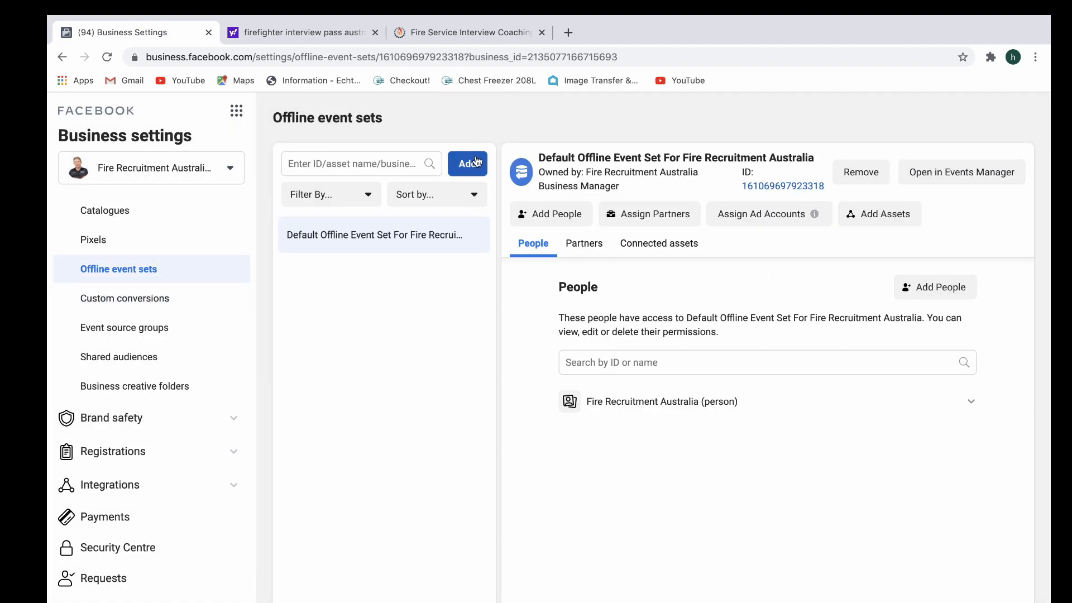
click(649, 214)
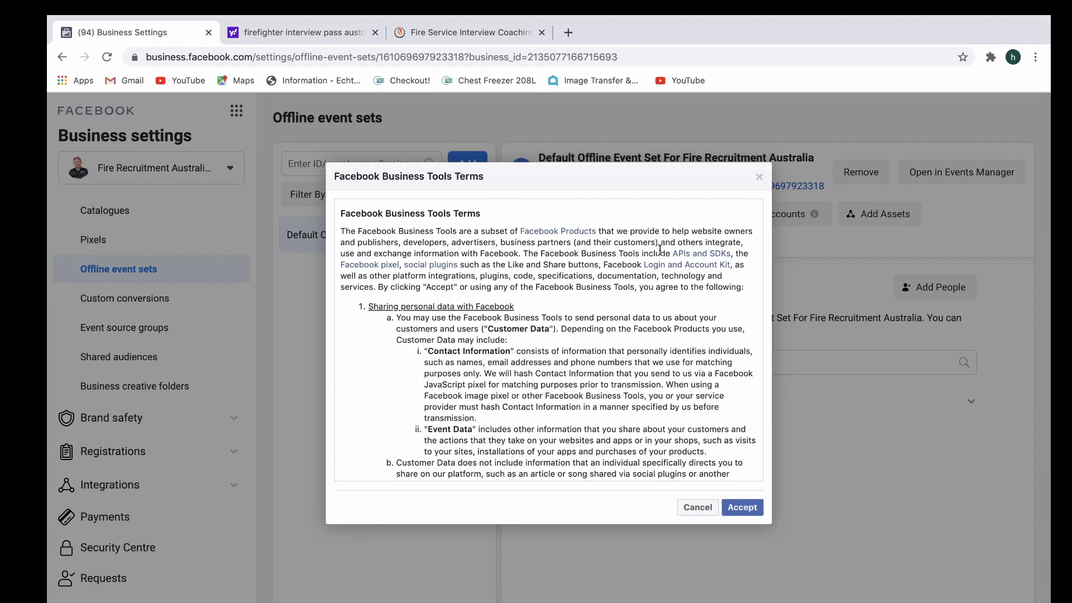
click(750, 506)
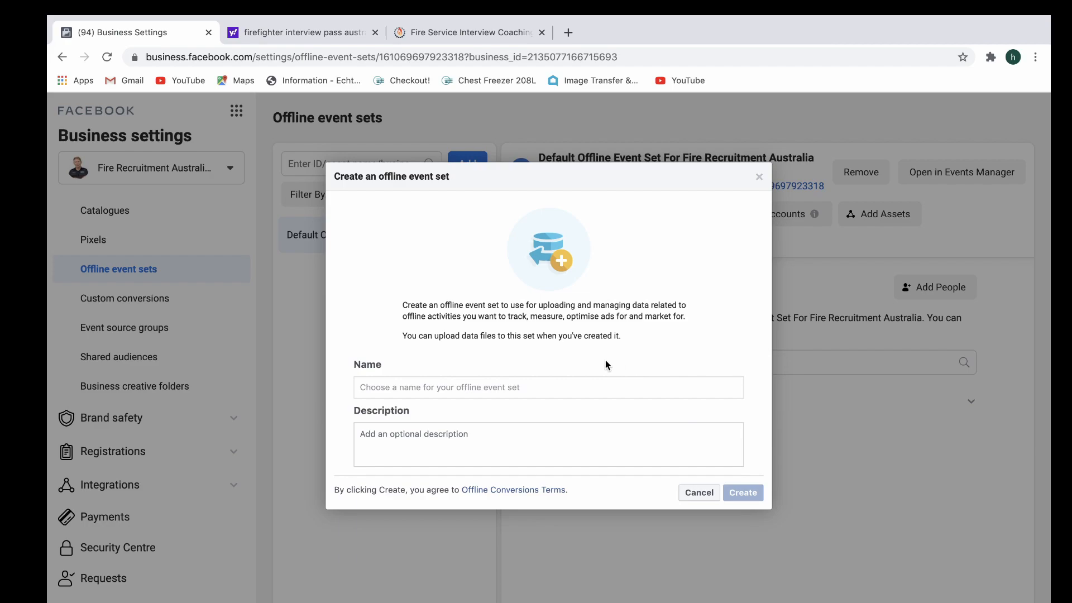
Name the offline event set "Membership Sign Up On Phone" and create it without a description.
click(512, 391)
text(Membershup)
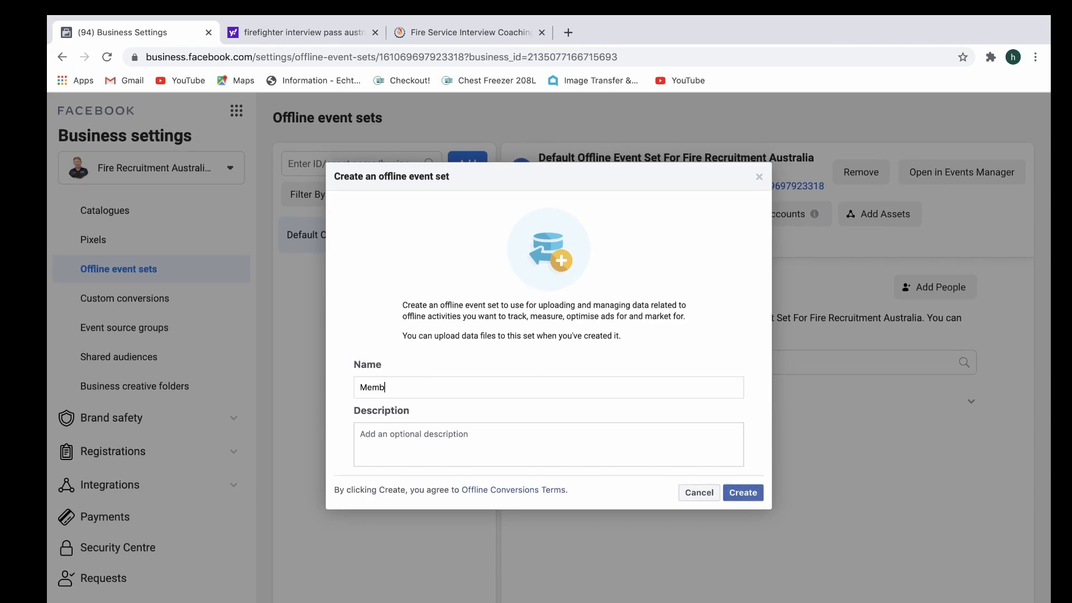
key(BackSpace)
key(BackSpace)
key(BackSpace)
text(ip Sign Up o)
key(BackSpace)
text(On Phone)
click(505, 450)
click(741, 493)
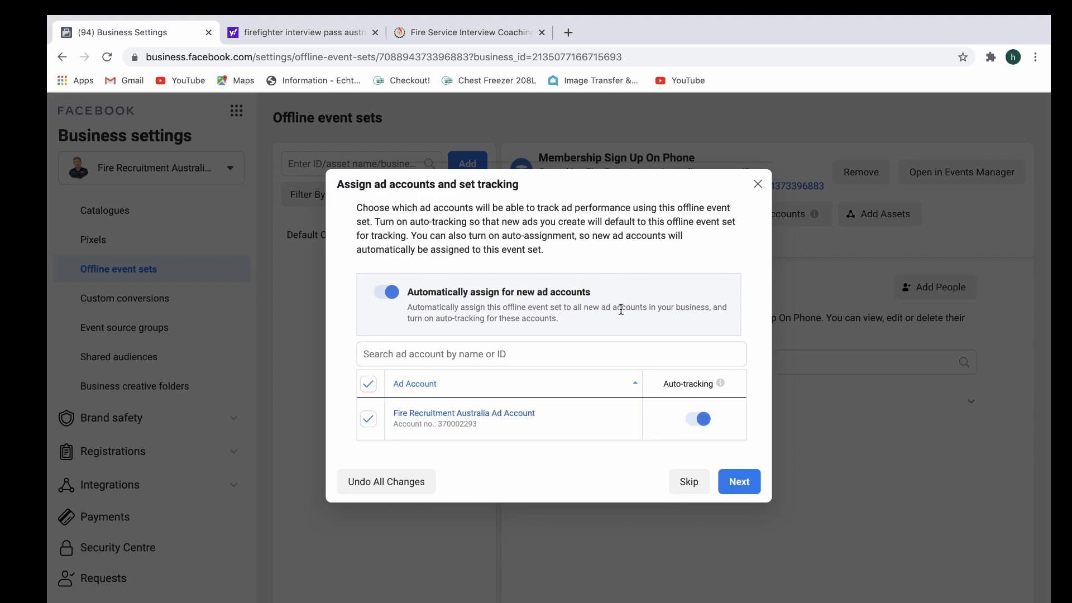
Assign the new event set to the Fire Recruitment Australia Ad Account with auto-tracking, and give Fire Recruitment Australia (person) permission to manage it.
click(738, 479)
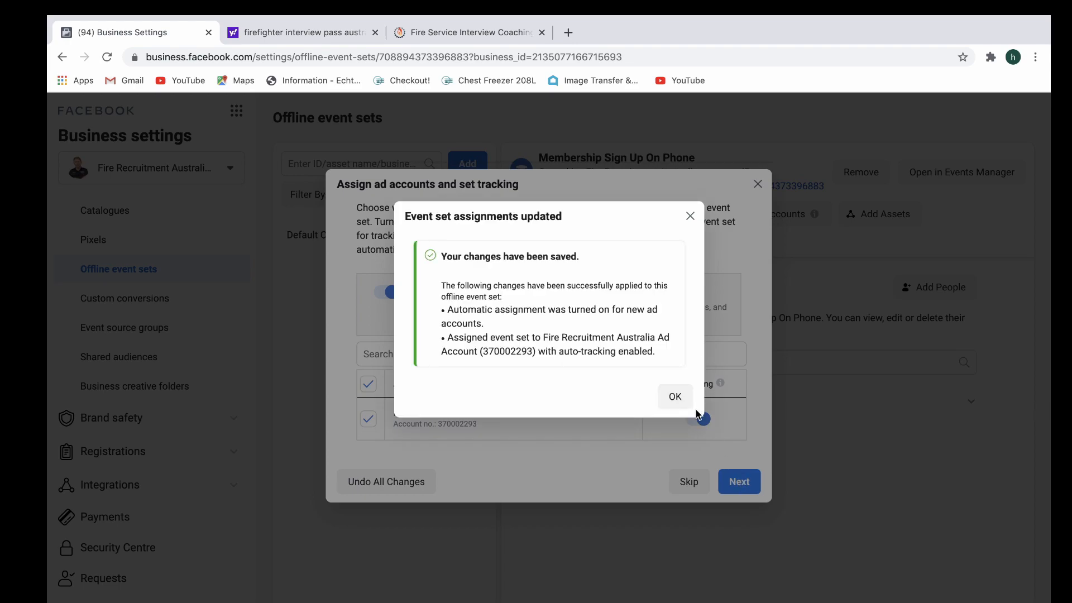
click(676, 397)
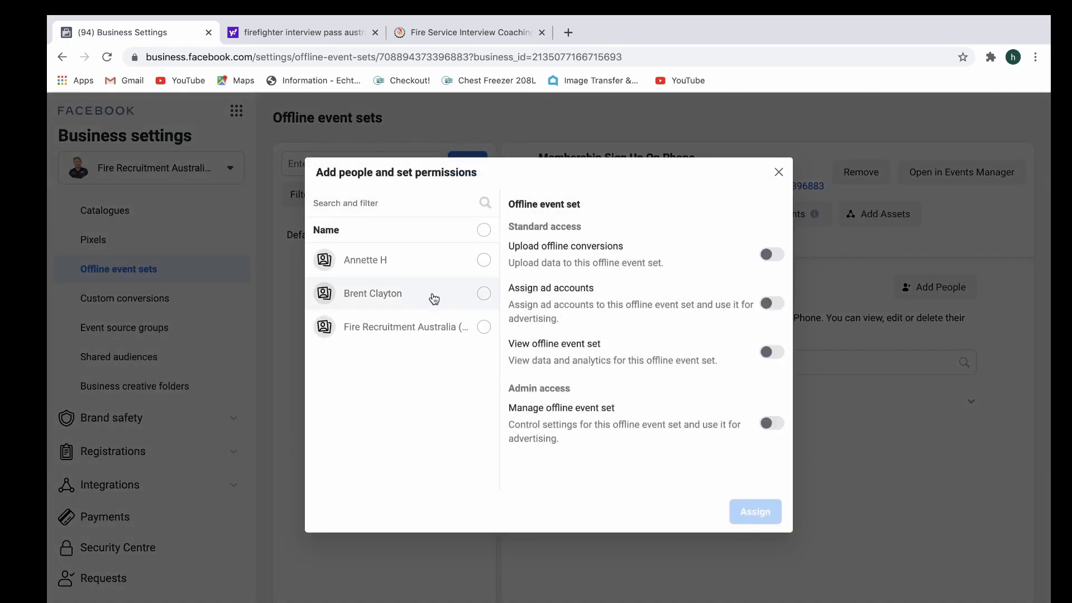
click(441, 327)
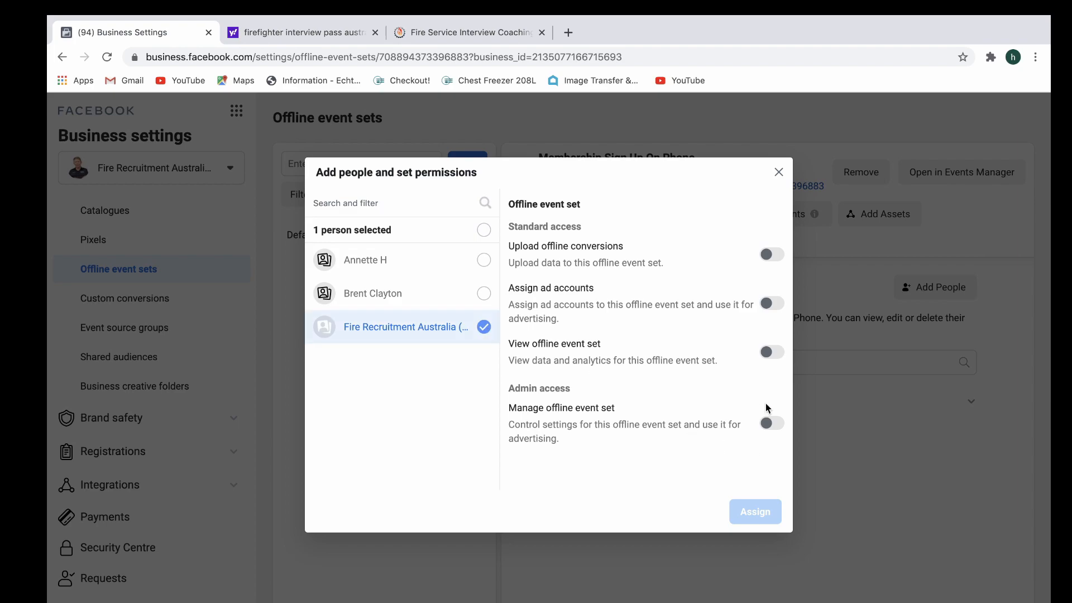
click(772, 424)
click(755, 511)
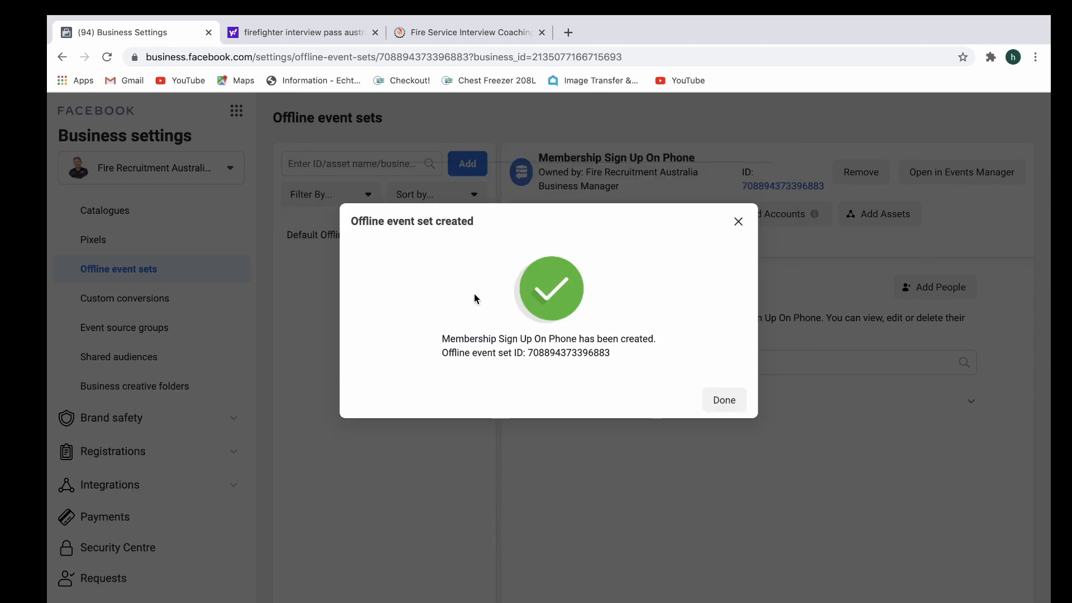
click(726, 398)
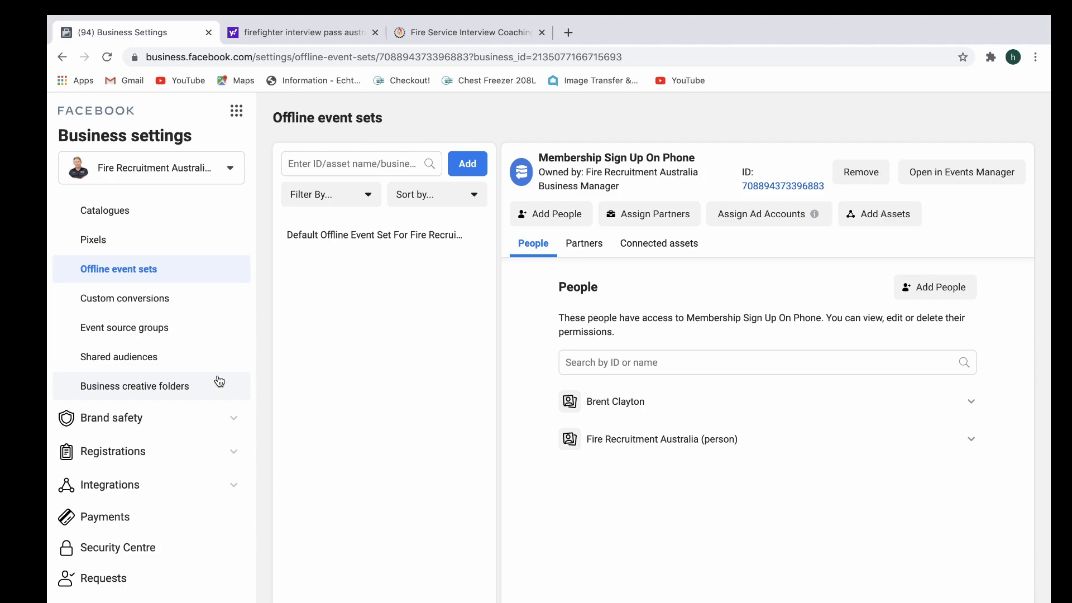
Open the Business info page and review the business details, business options and My Info sections.
scroll(204, 441, down, 3)
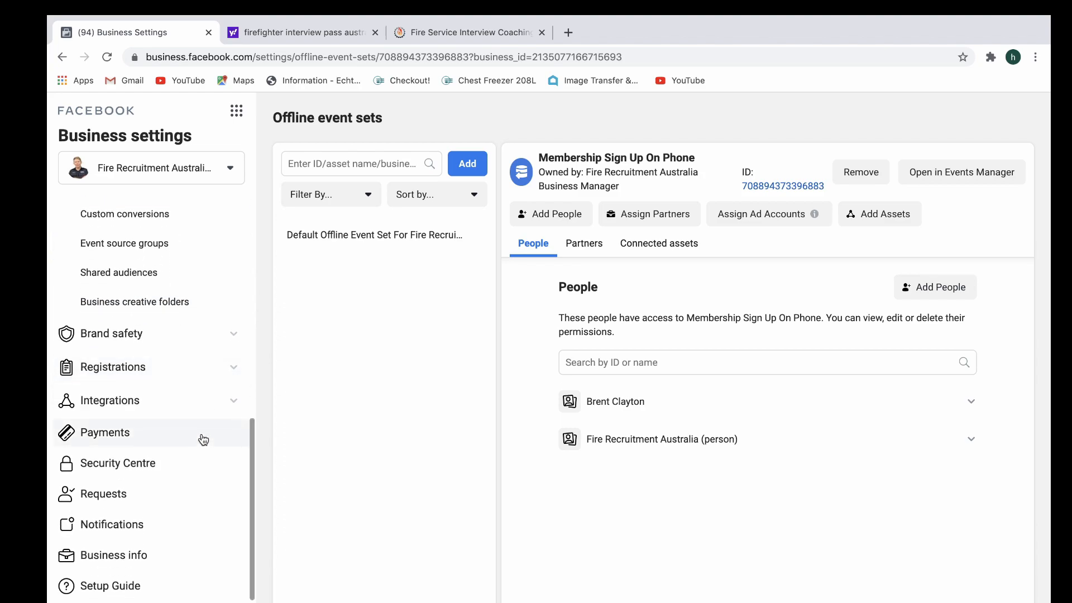
click(175, 408)
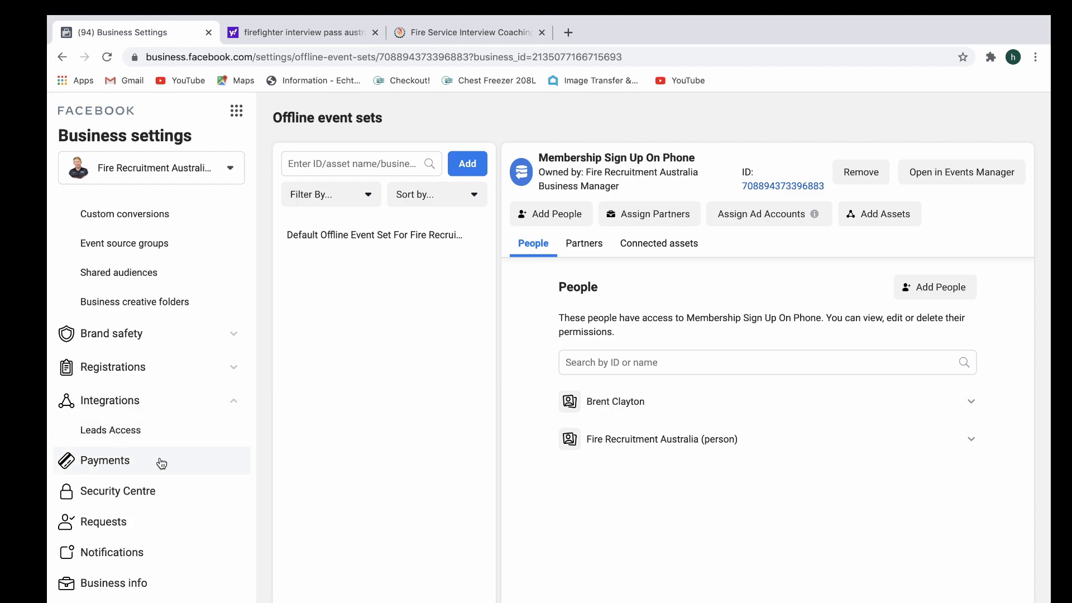
scroll(161, 462, down, 1)
scroll(161, 462, down, 1)
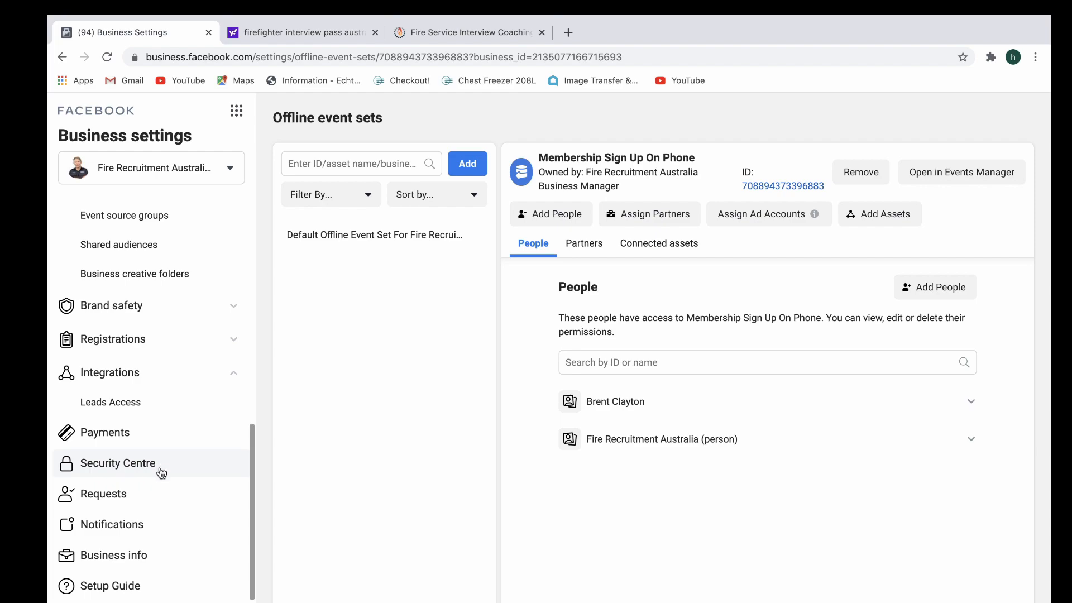
click(140, 558)
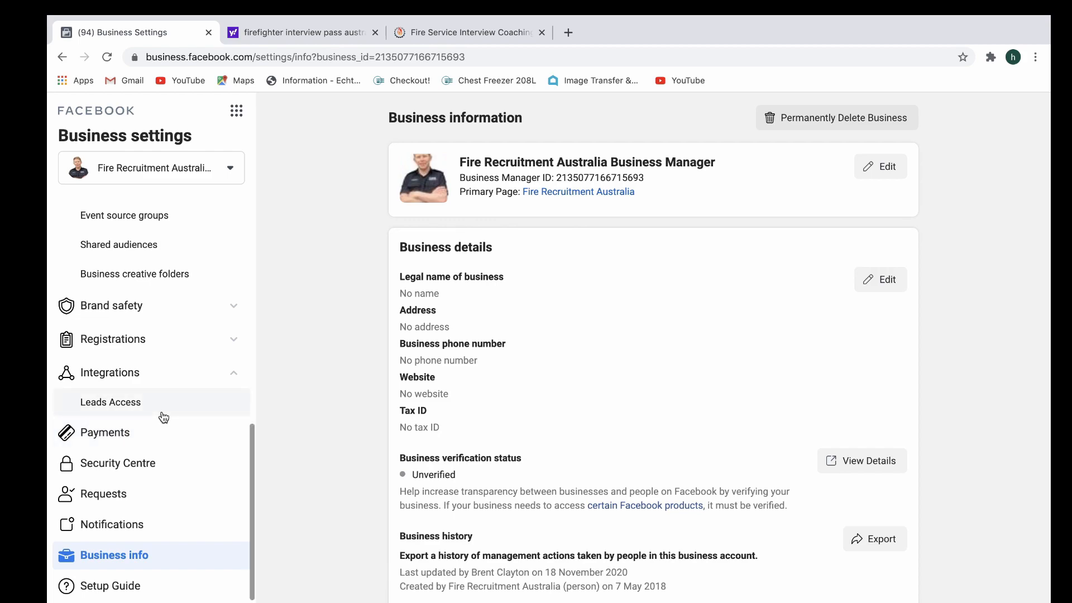
scroll(704, 363, down, 3)
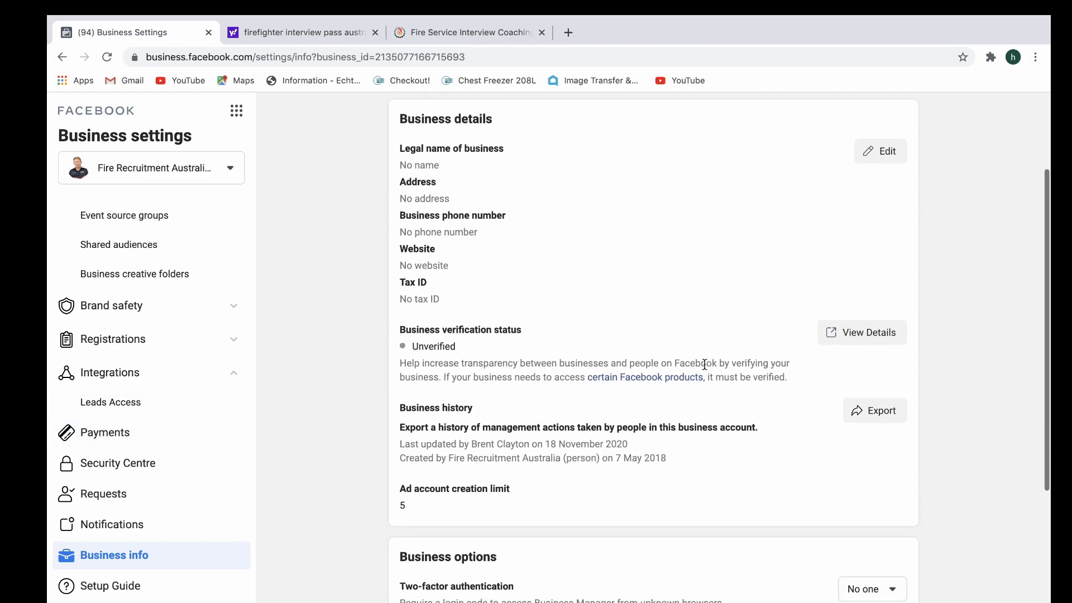
scroll(704, 364, up, 2)
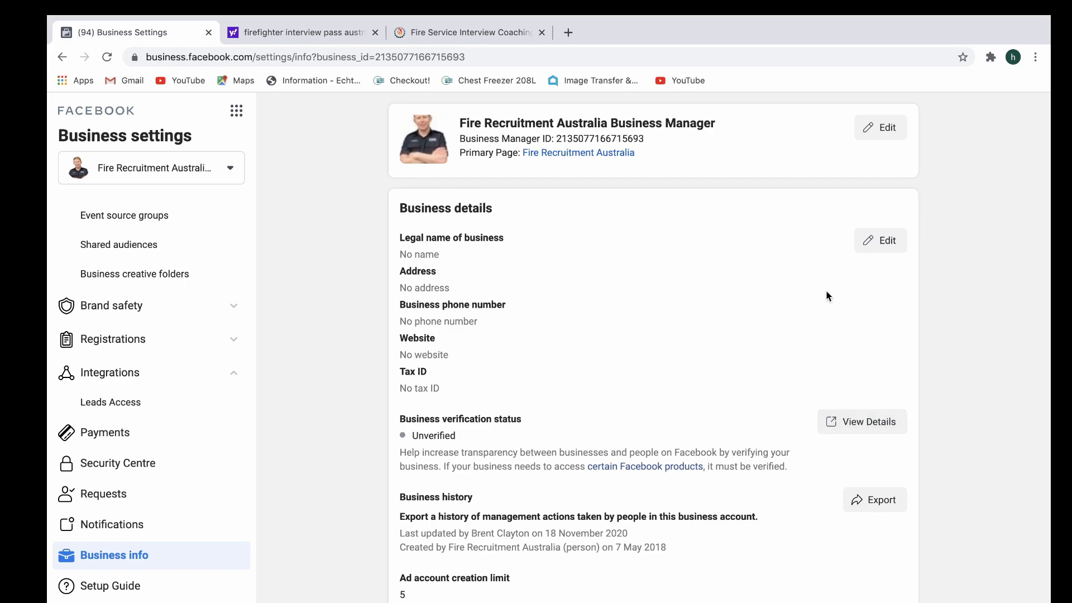
scroll(675, 299, down, 4)
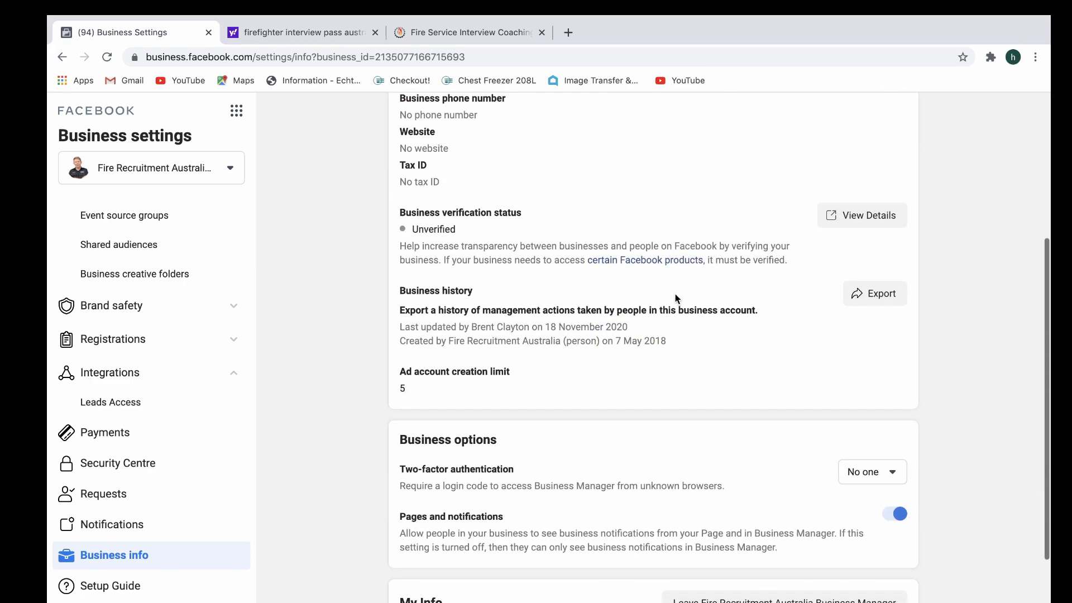
scroll(674, 299, down, 2)
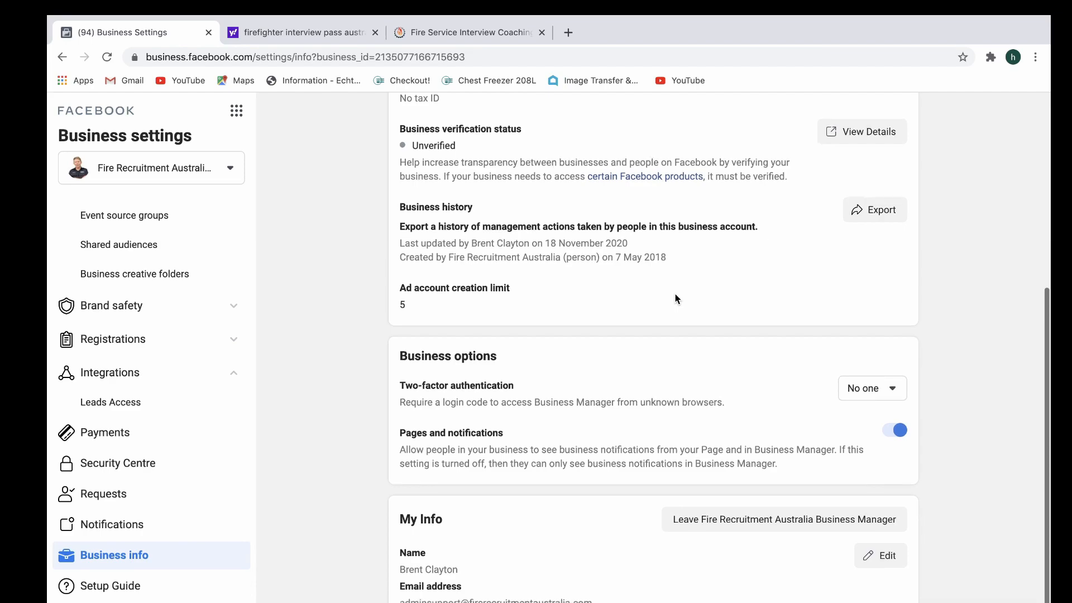
scroll(675, 299, down, 1)
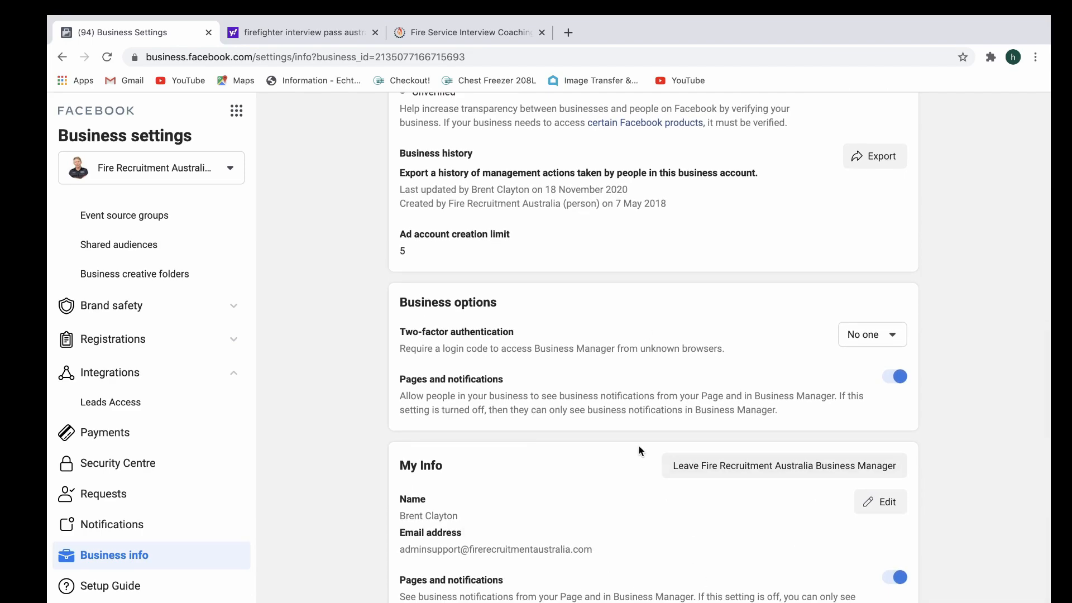
scroll(327, 335, up, 7)
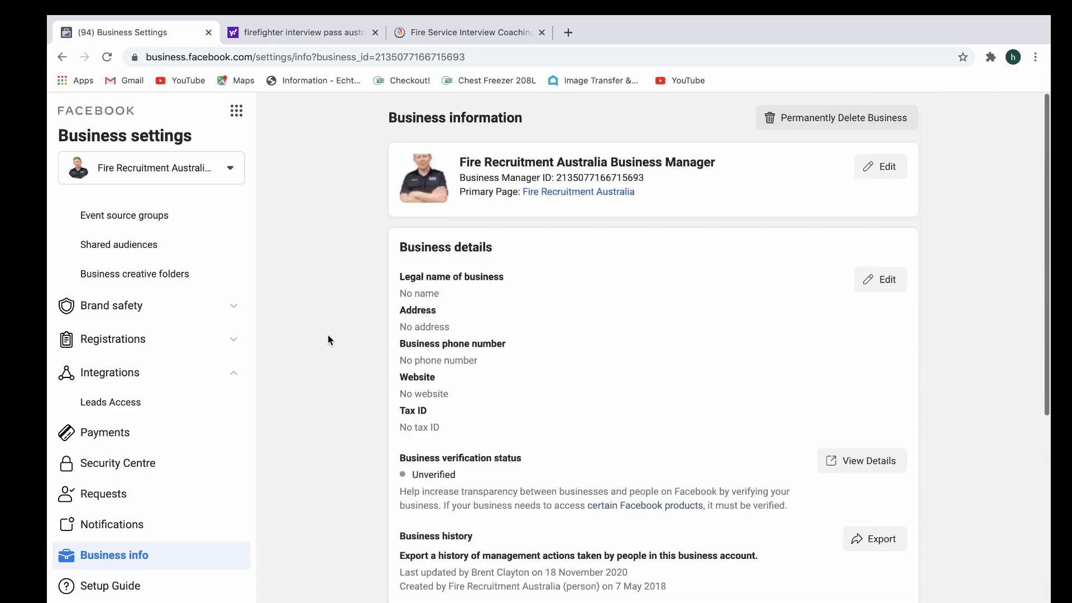
scroll(153, 237, up, 8)
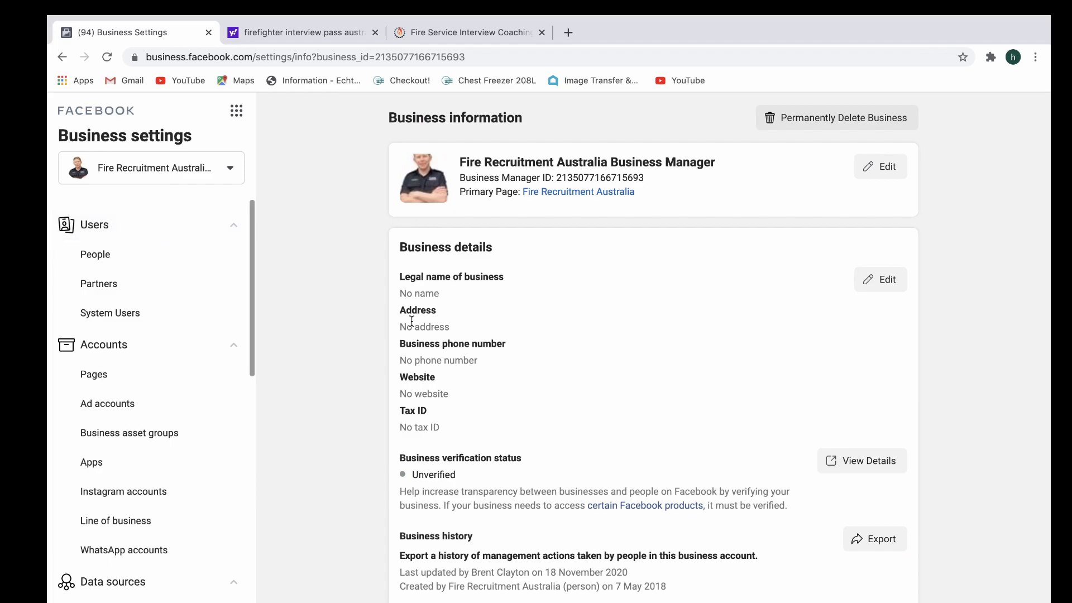